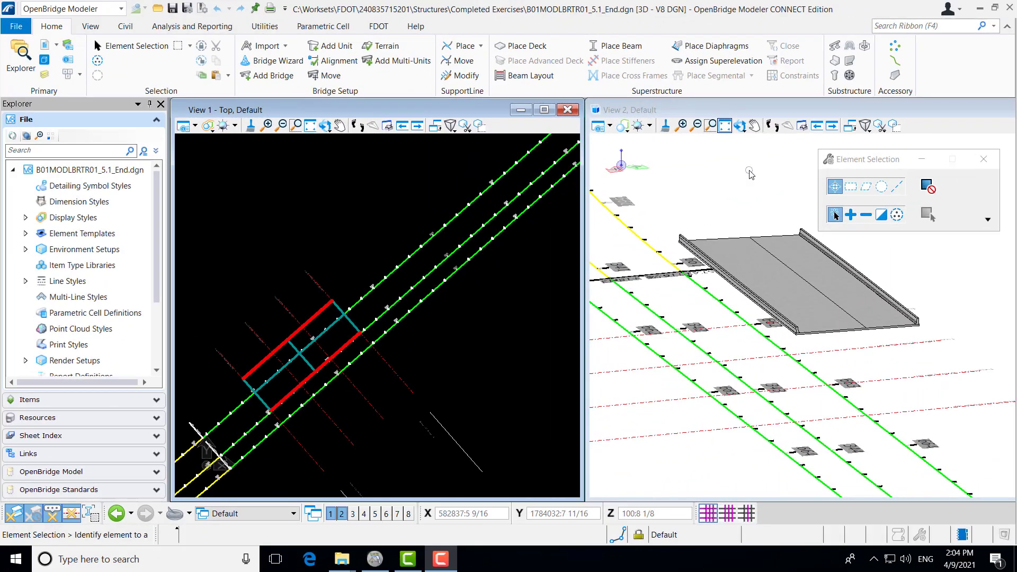
- Rotate View 2 around the deck corner to examine the finished barrier from several angles
click(745, 136)
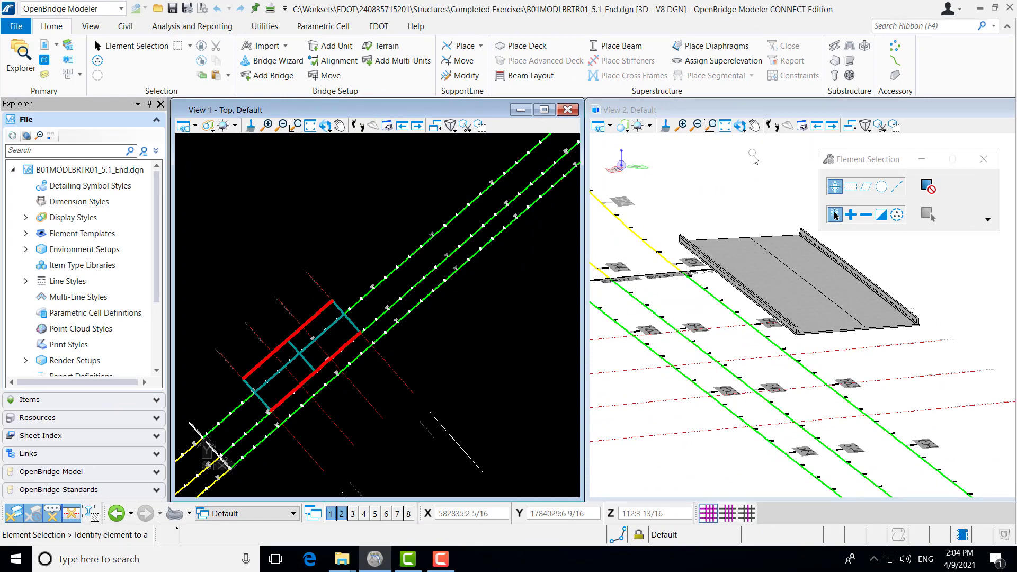
click(740, 128)
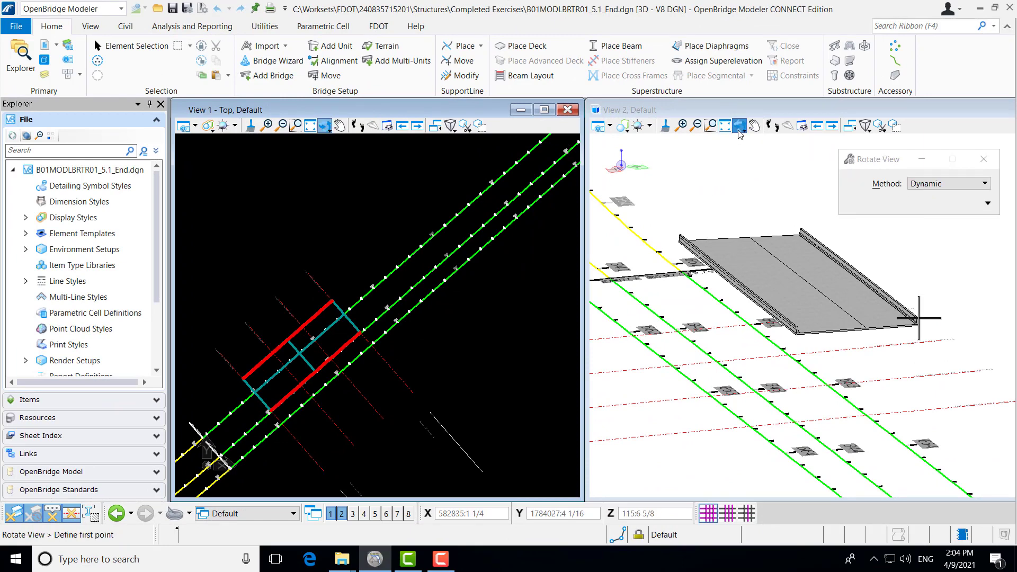
click(950, 370)
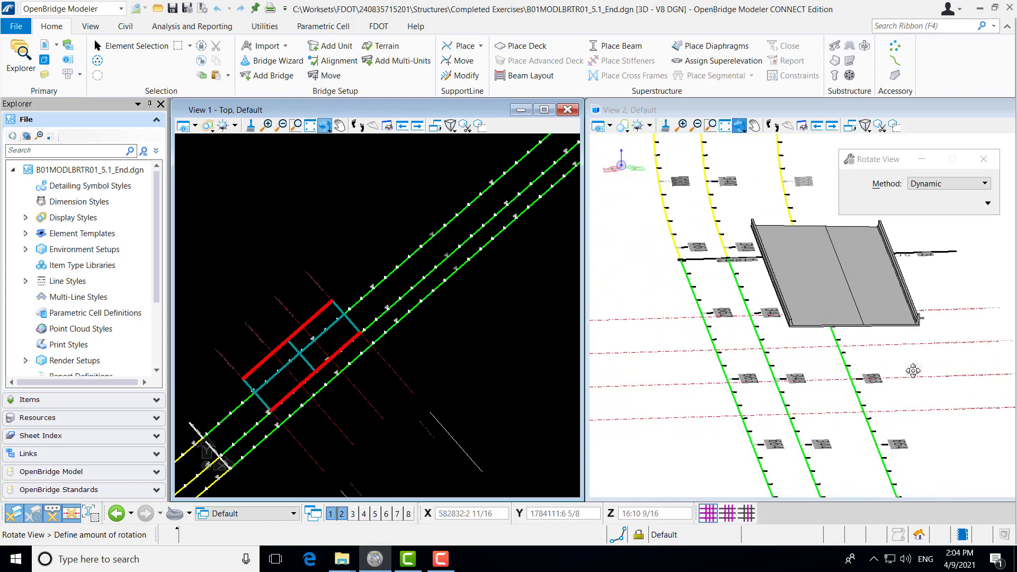
click(917, 369)
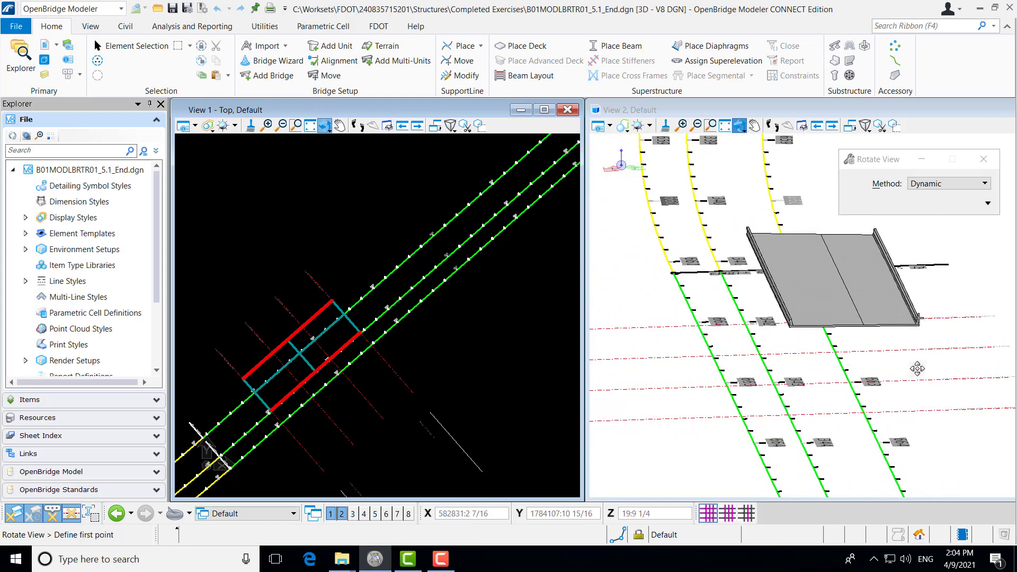
scroll(919, 318, up, 4)
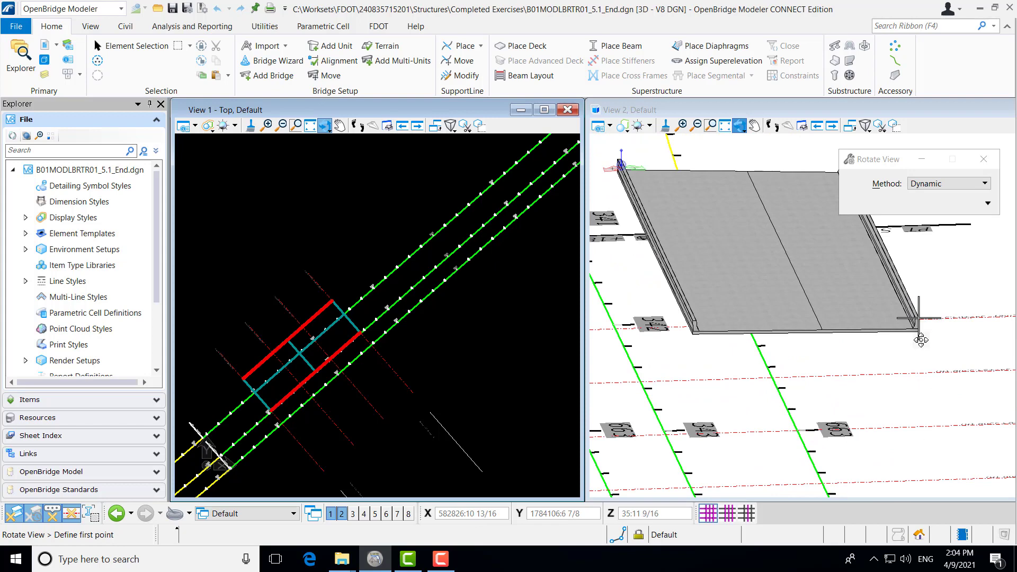
click(970, 365)
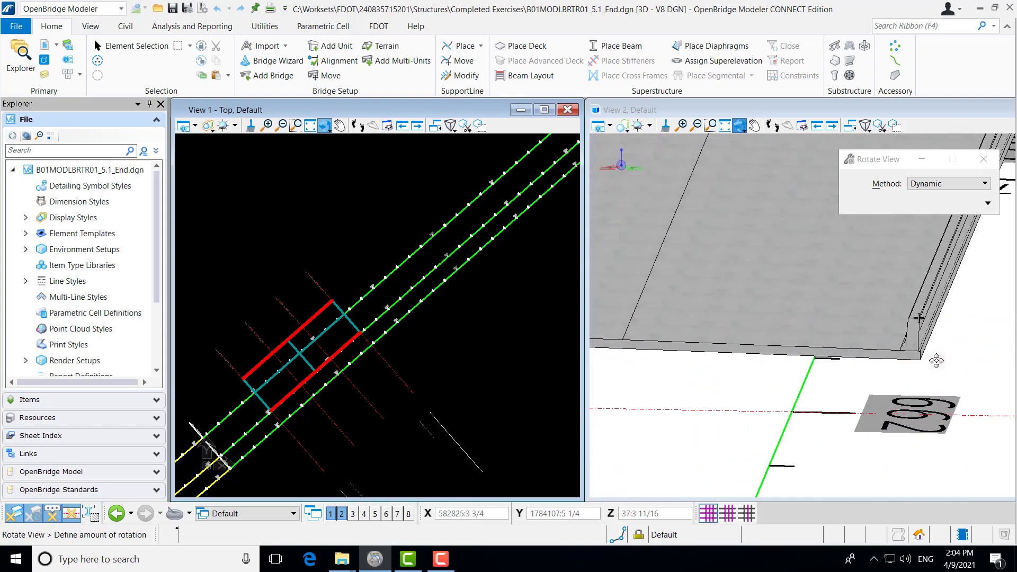
click(951, 366)
scroll(970, 374, up, 2)
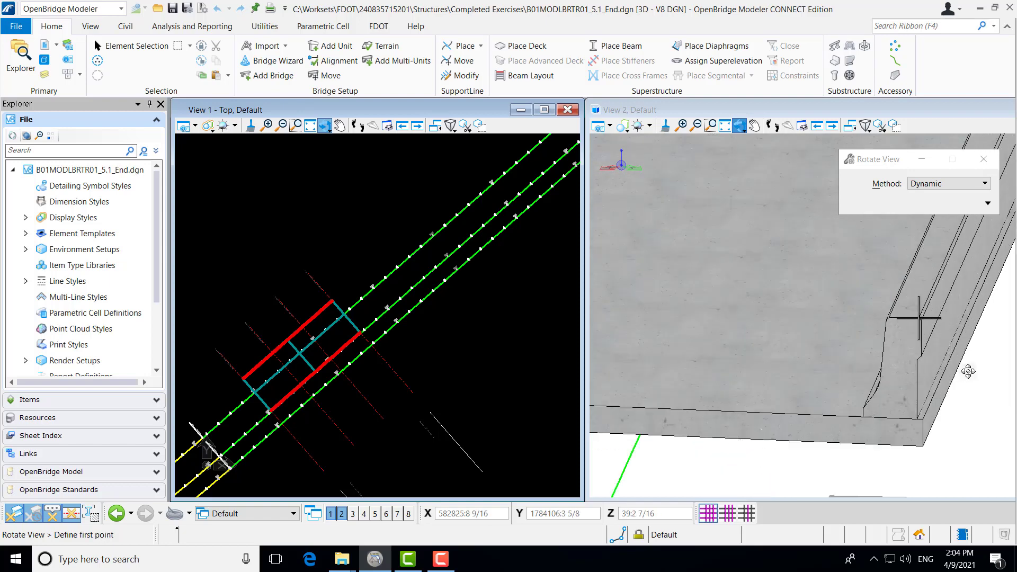
click(983, 398)
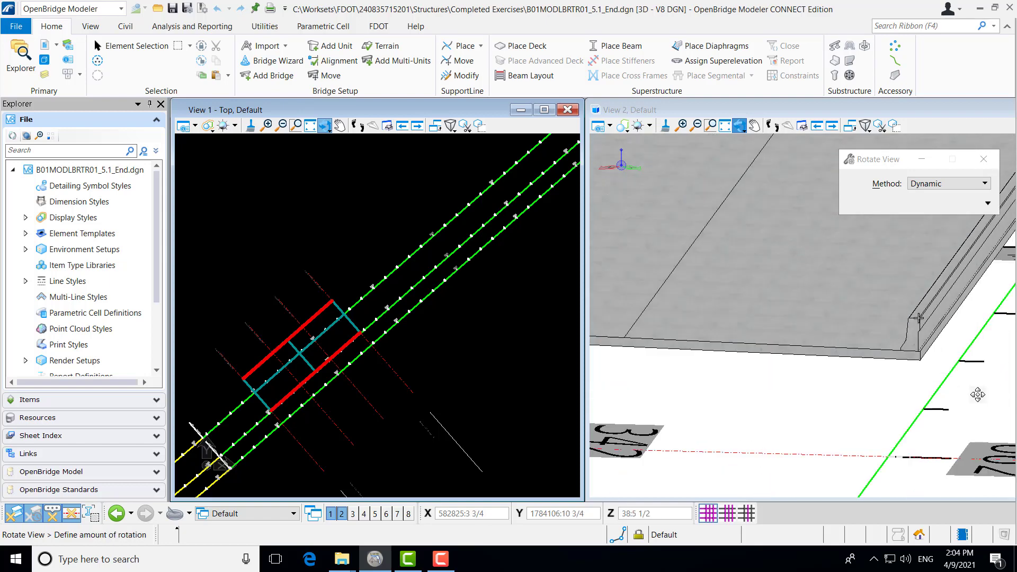
right_click(935, 389)
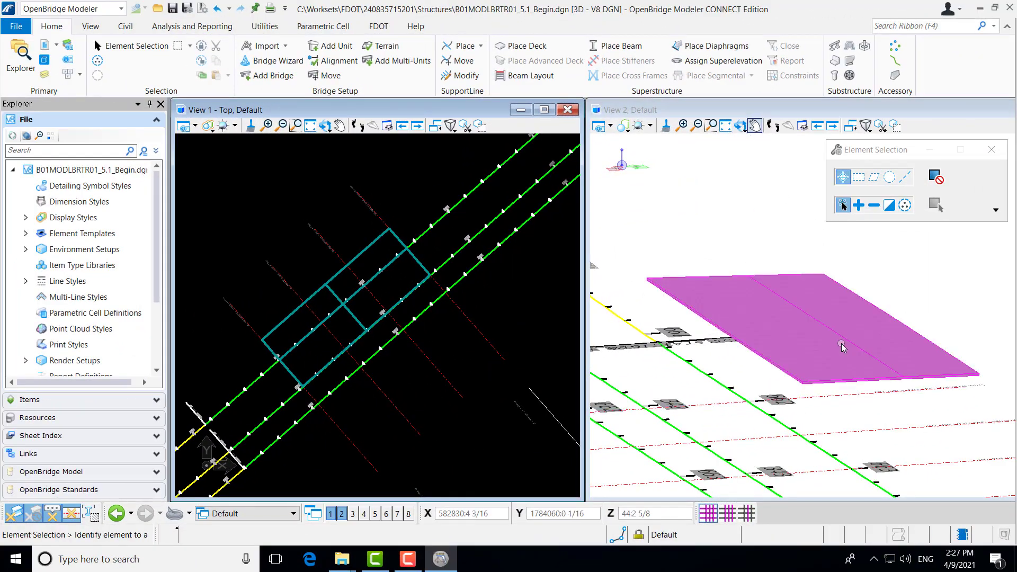
- Rotate the 3D view about a pivot on the bare deck slab to a new orientation
click(740, 125)
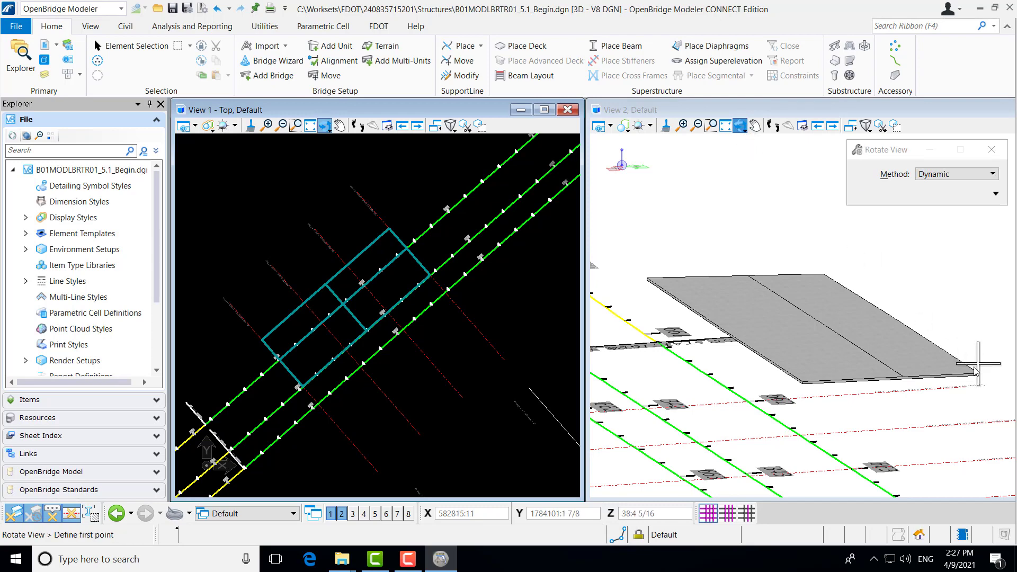
click(904, 377)
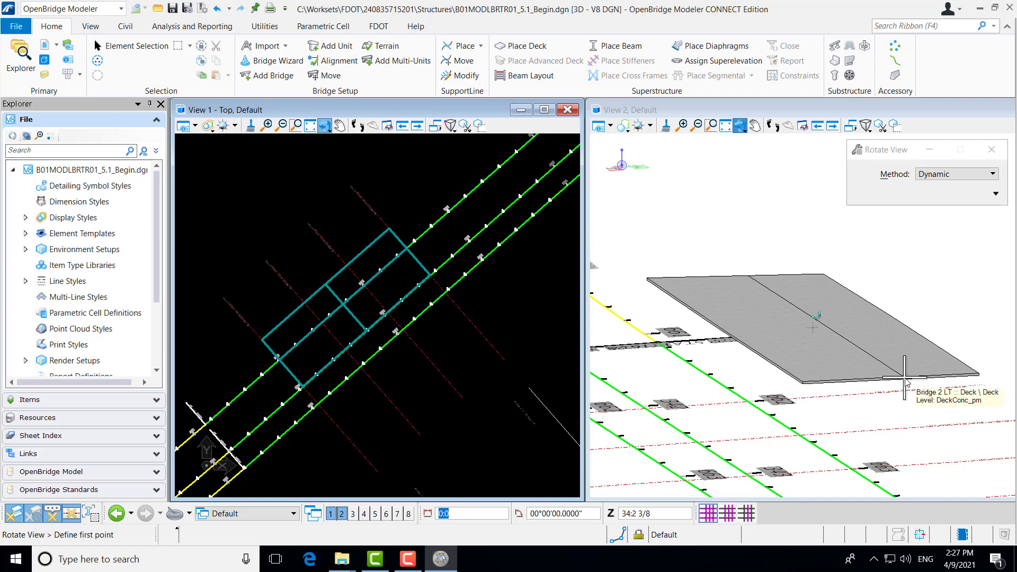
click(903, 378)
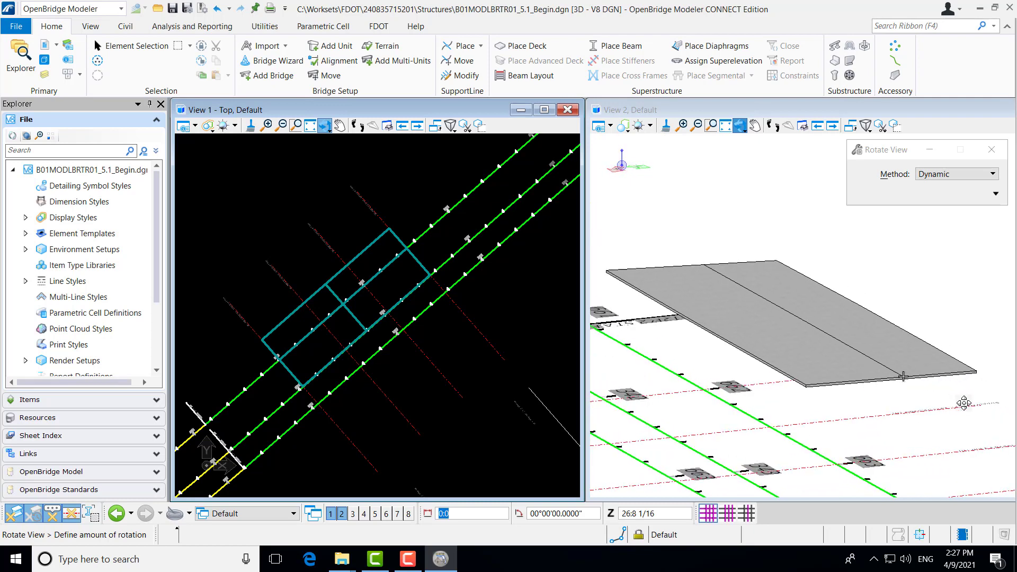
click(957, 402)
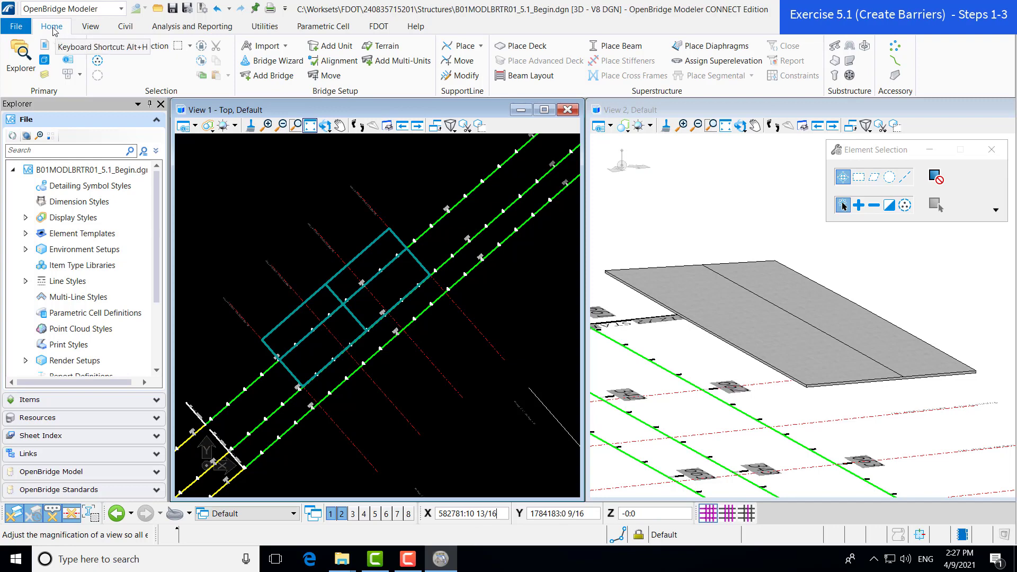
- Start Place Barrier, move its dialog over View 1, and browse for a barrier template
click(895, 77)
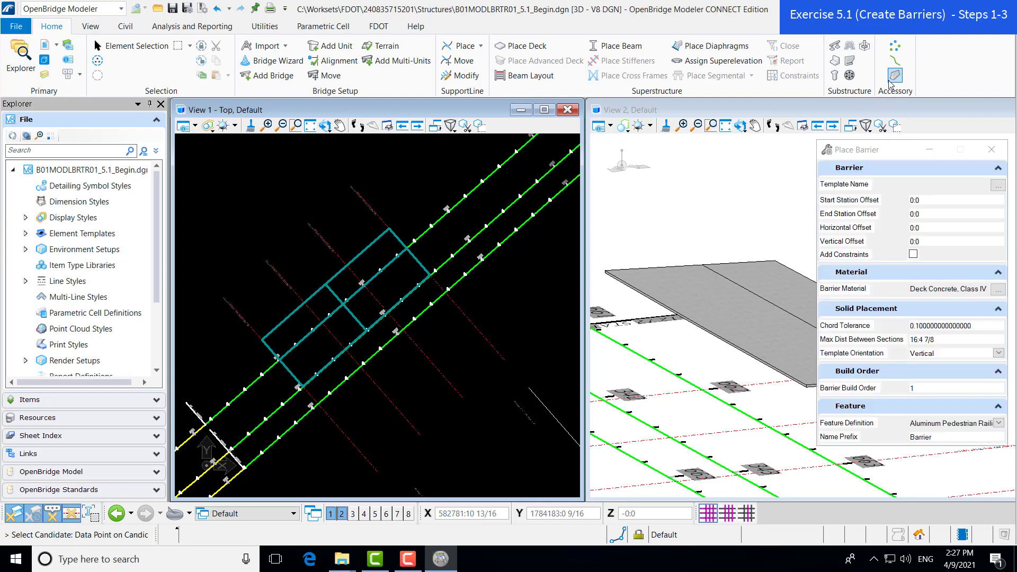
drag(866, 152, 259, 154)
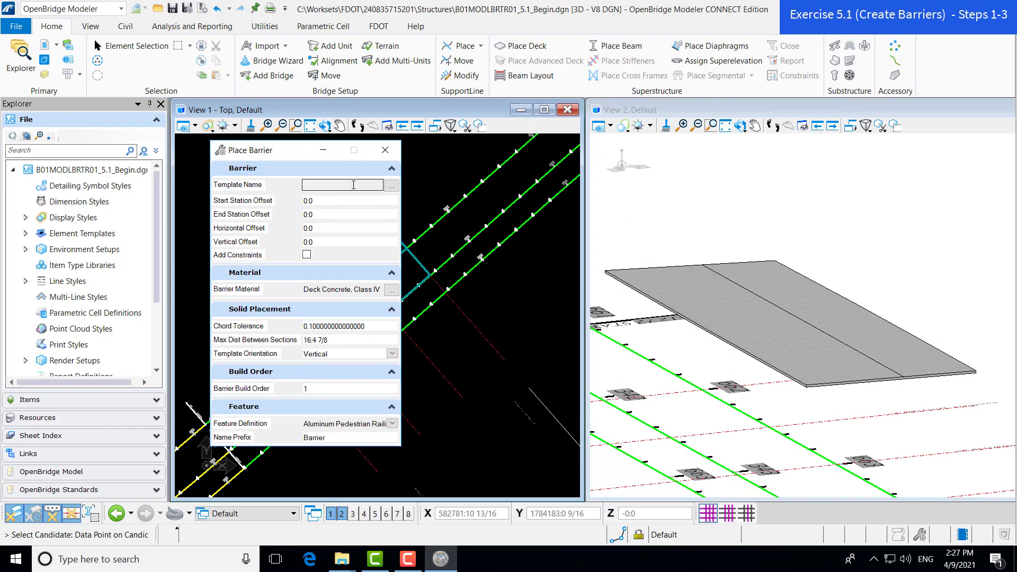
click(390, 190)
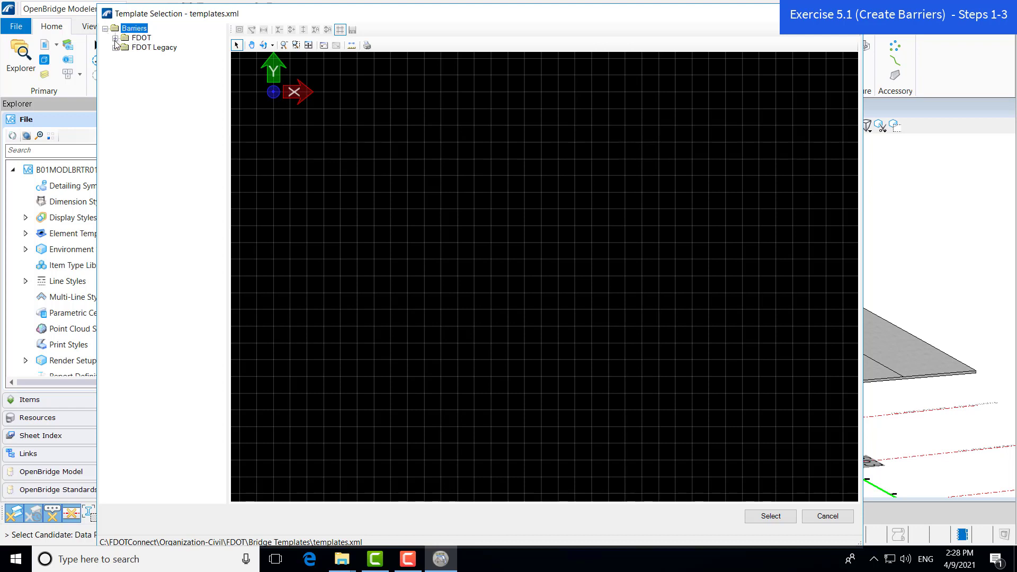
- Preview the FDOT vertical-shape and single-slope barrier templates
click(115, 39)
click(115, 38)
click(115, 38)
click(169, 48)
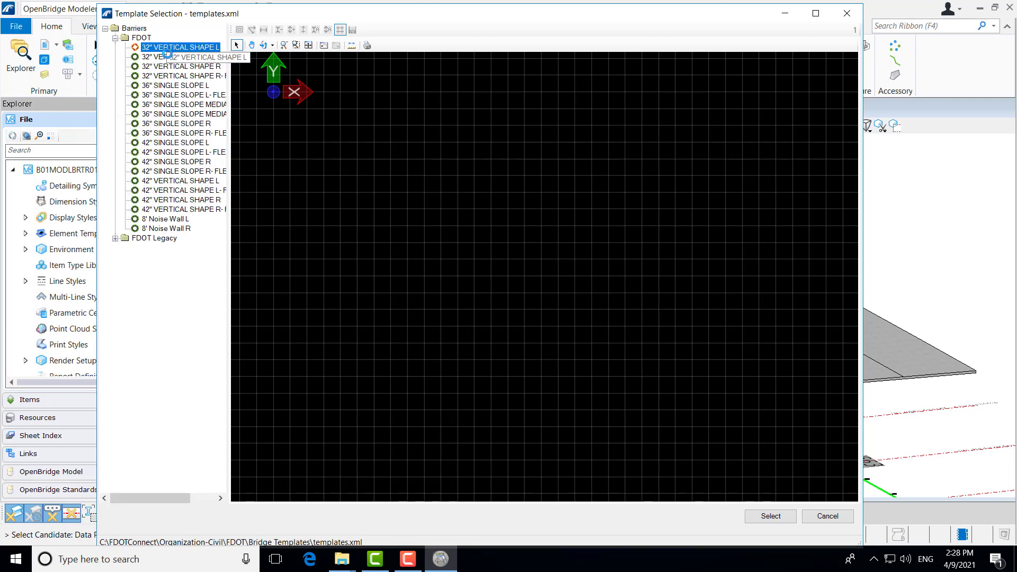
click(169, 57)
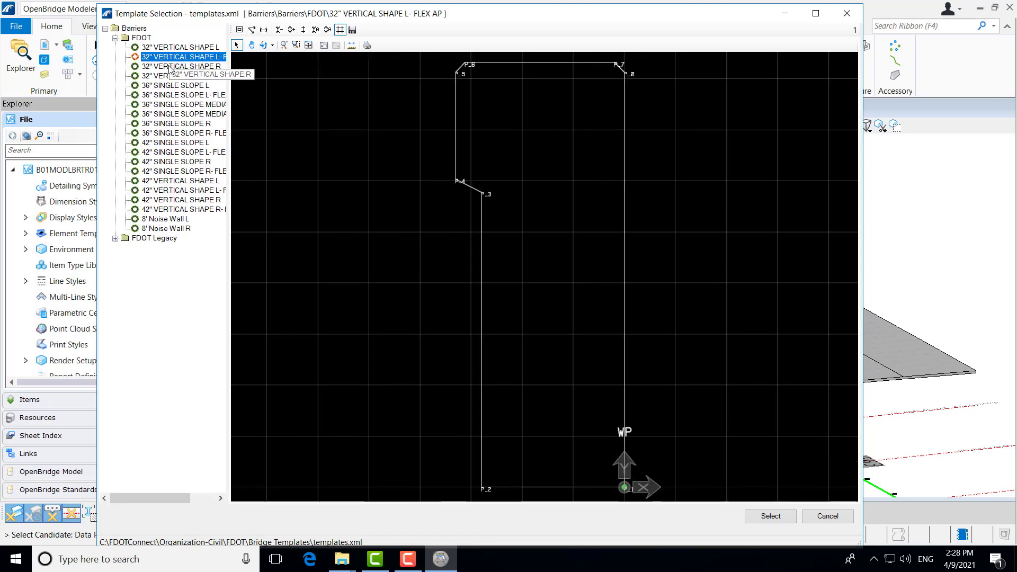
click(170, 66)
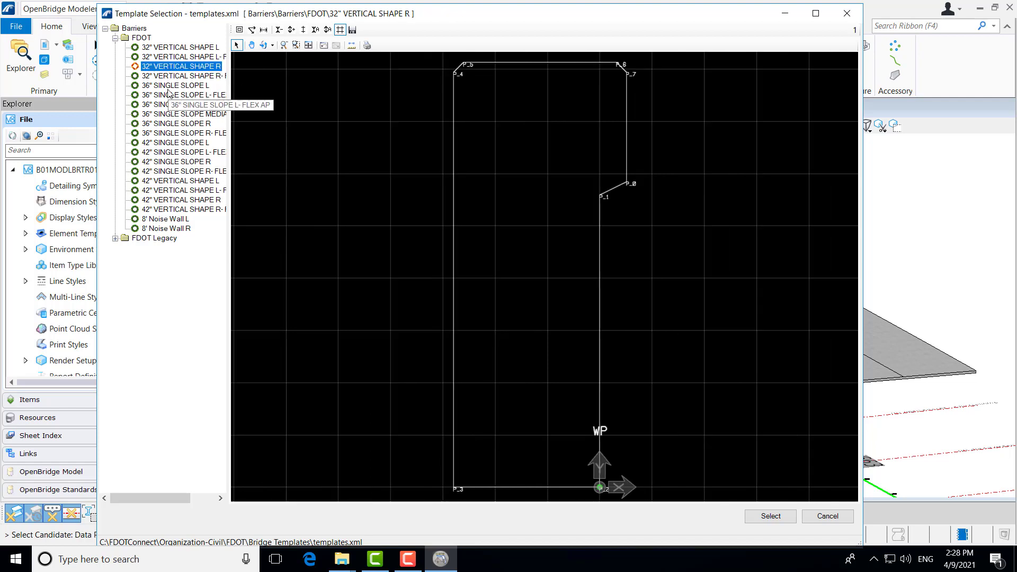
click(170, 86)
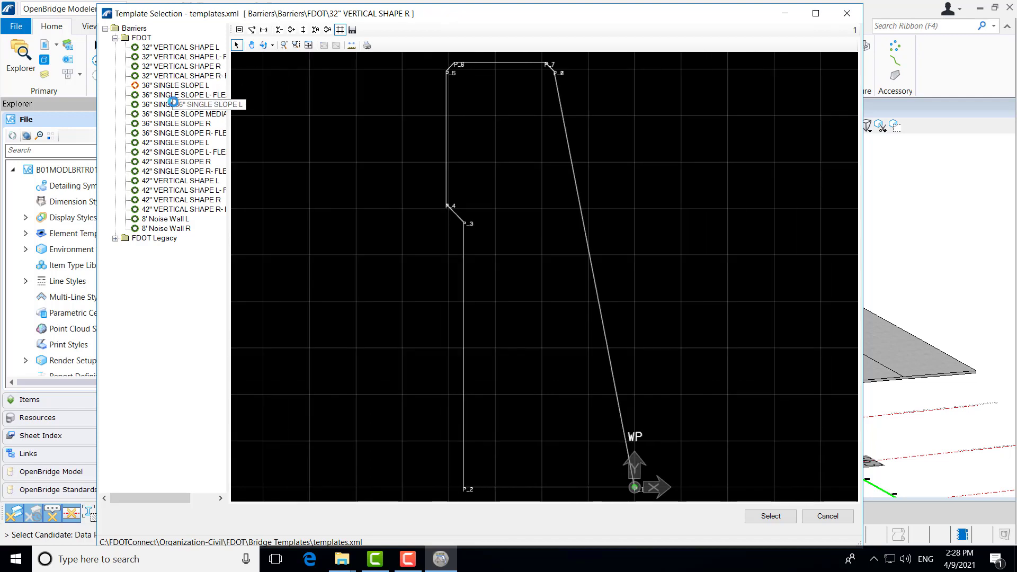
click(164, 115)
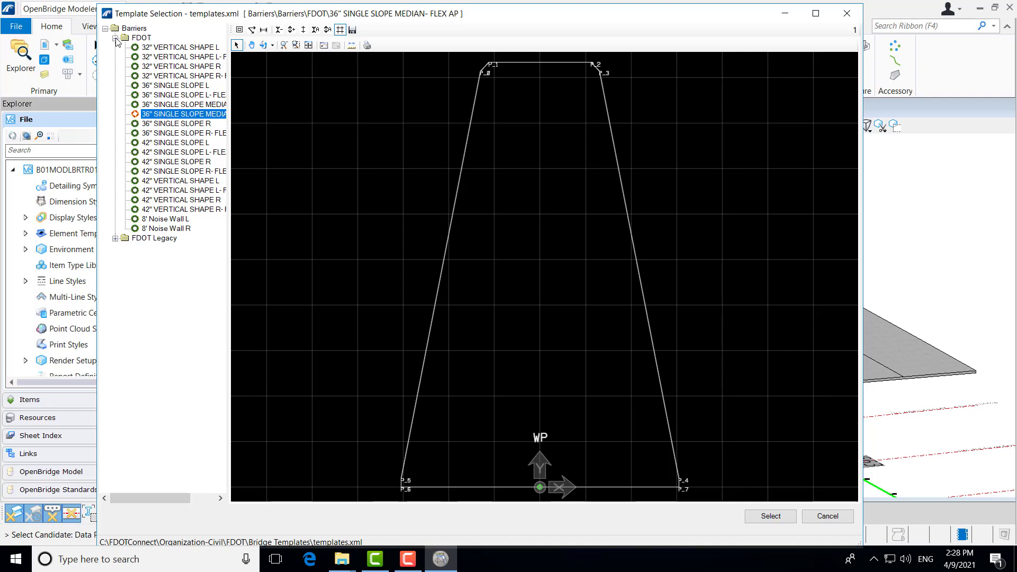
click(115, 38)
- Compare the FDOT Legacy 32" F SHAPE L and R profiles and select 32" F SHAPE R
click(115, 48)
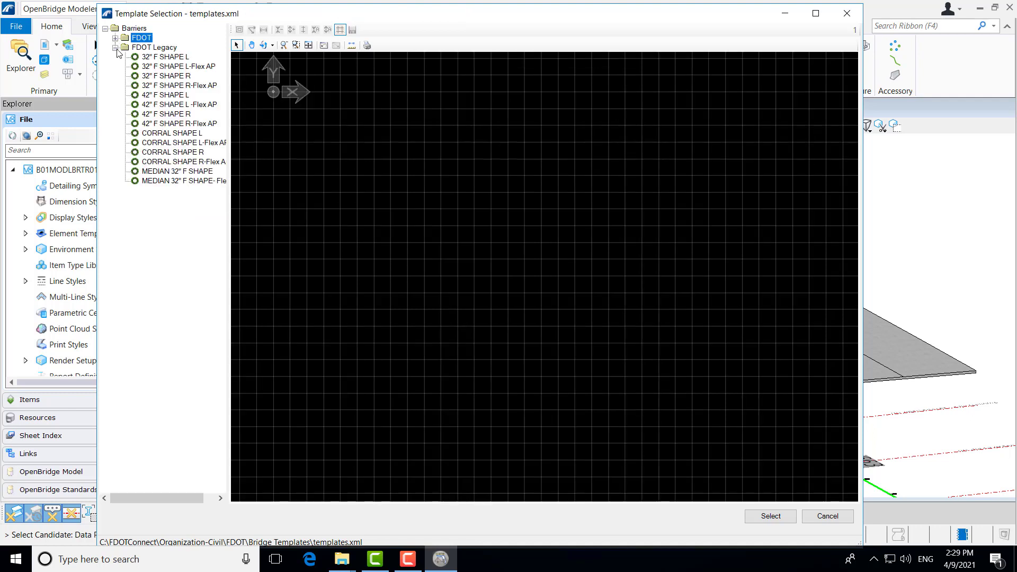
click(163, 58)
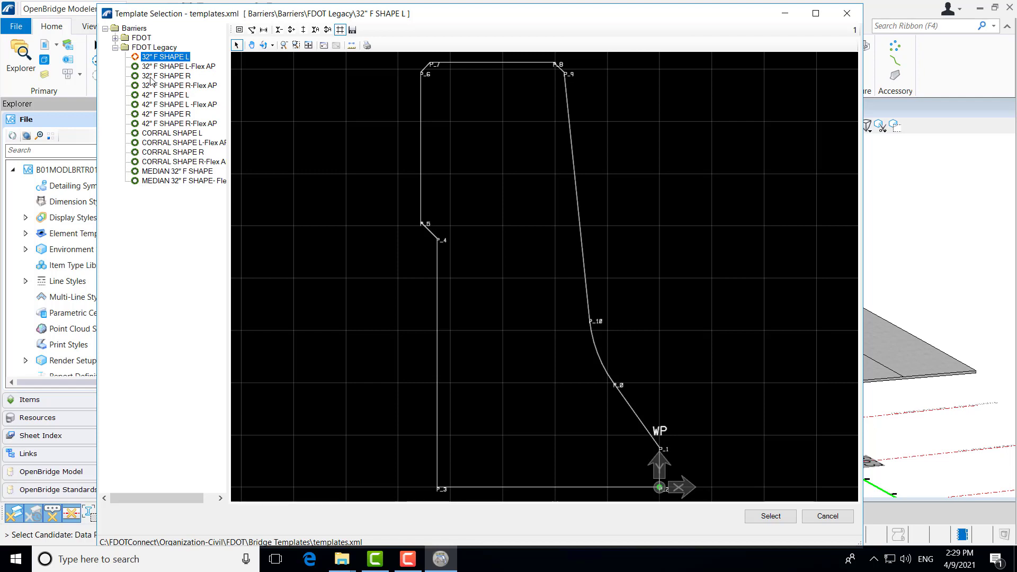
click(152, 78)
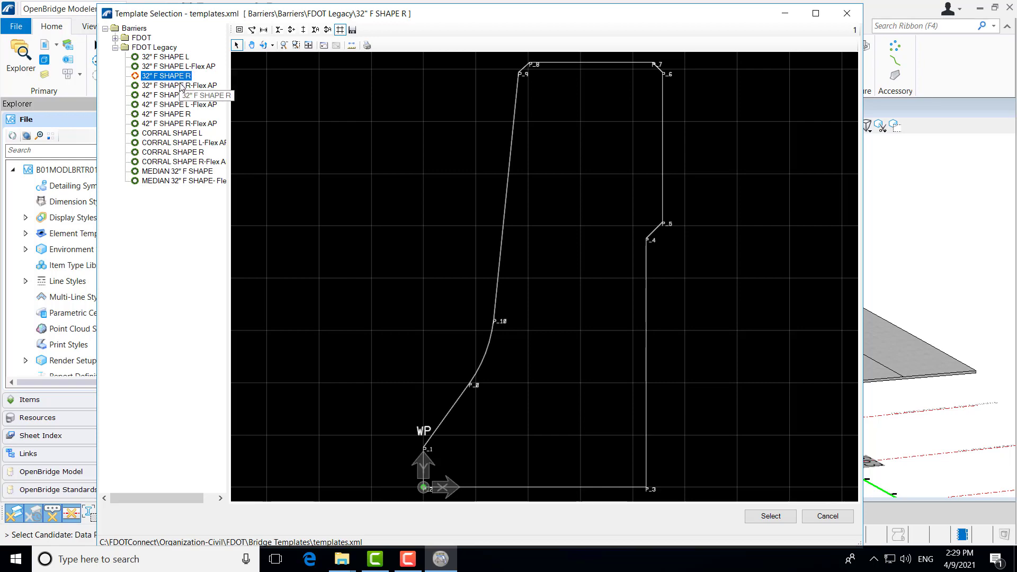
click(771, 516)
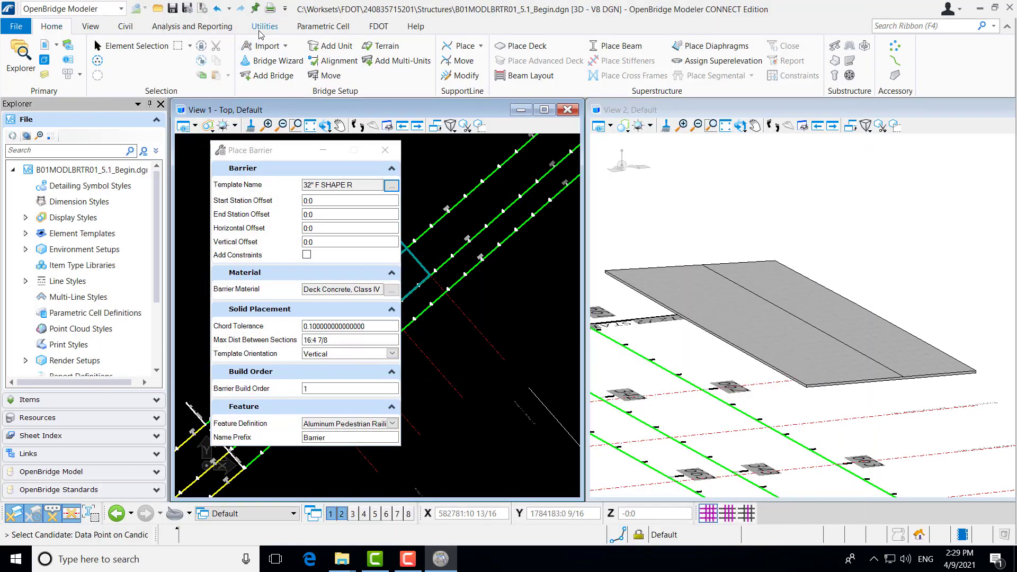
- Open the Barriers template library from the Utilities Libraries group
click(263, 28)
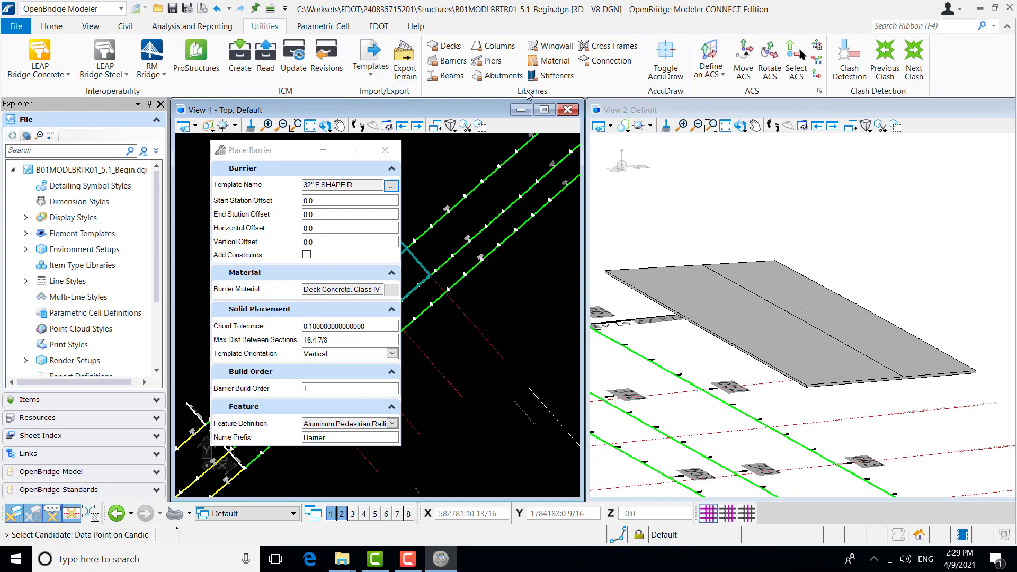
click(454, 66)
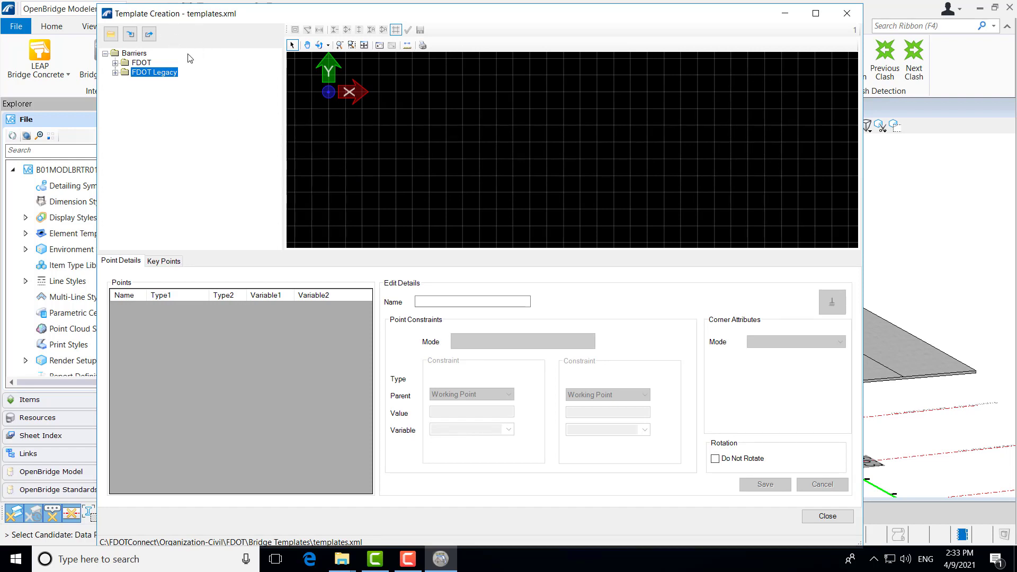
- Browse the FDOT vertical-shape and single-slope templates and check their key points
click(115, 63)
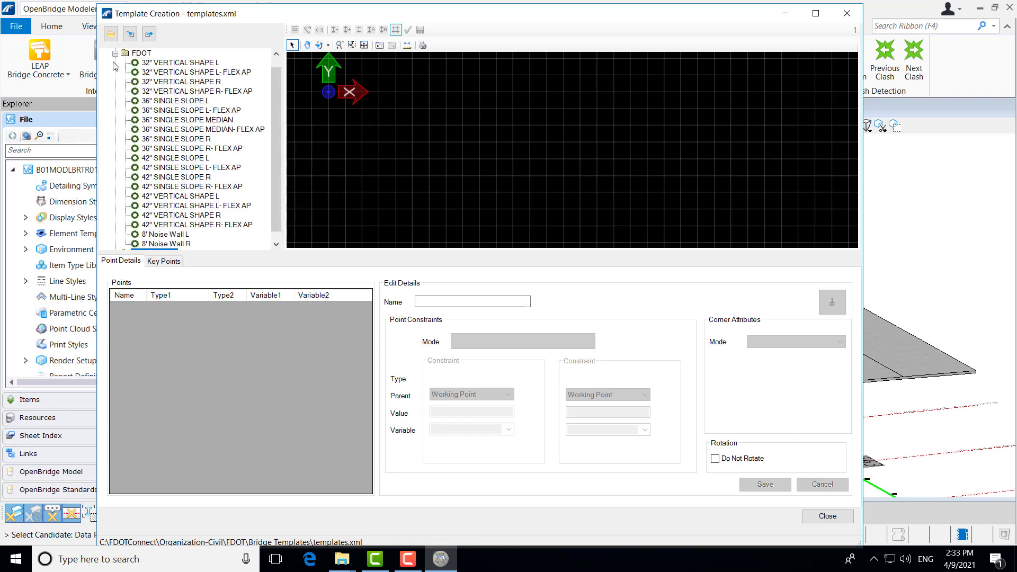
click(114, 64)
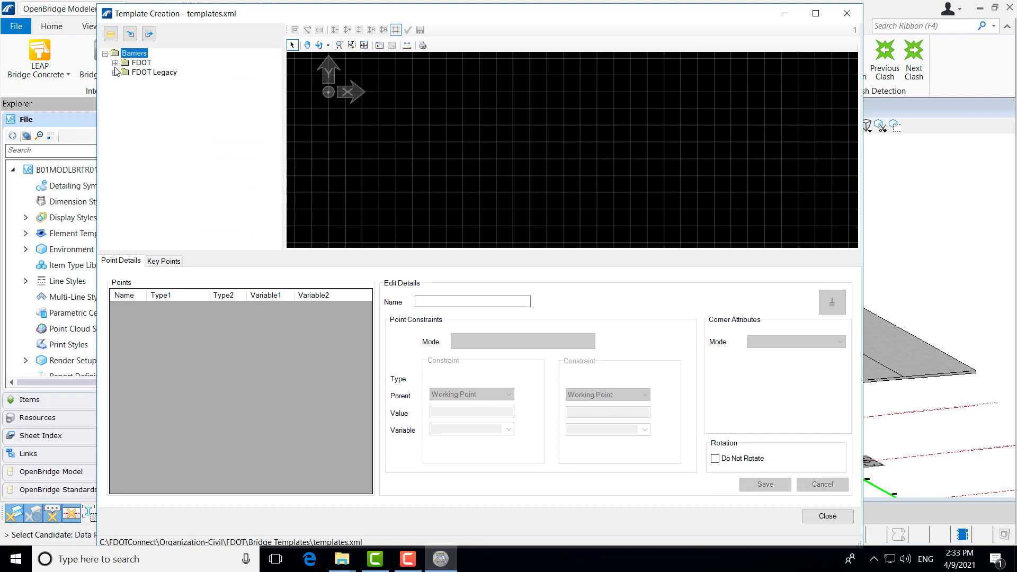
click(114, 63)
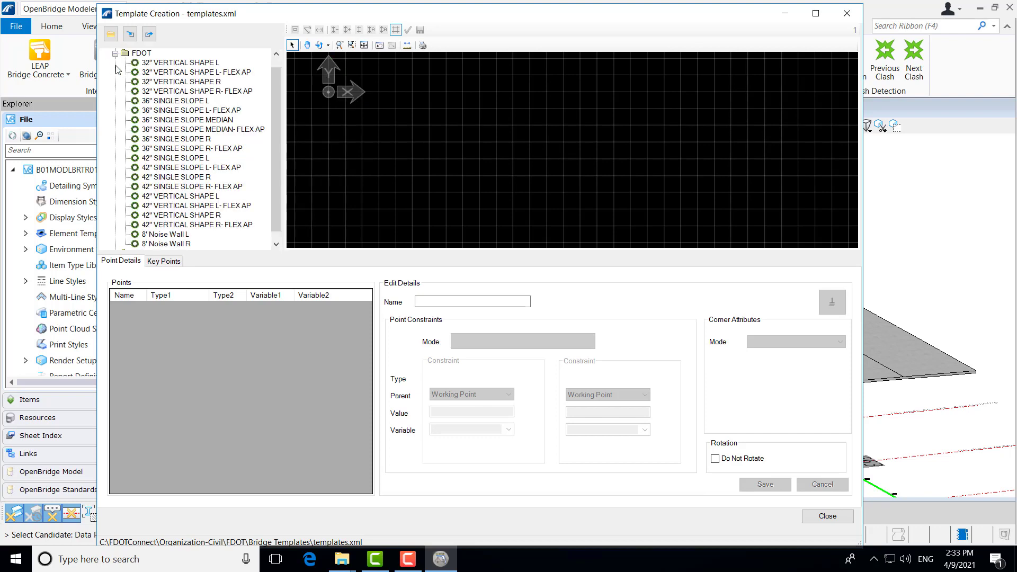
click(158, 64)
click(170, 82)
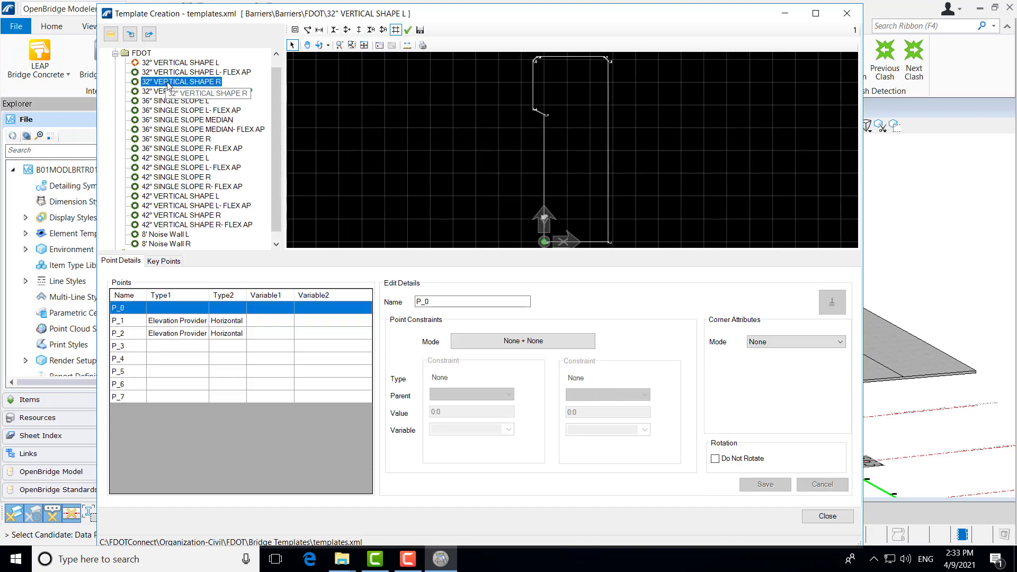
click(181, 129)
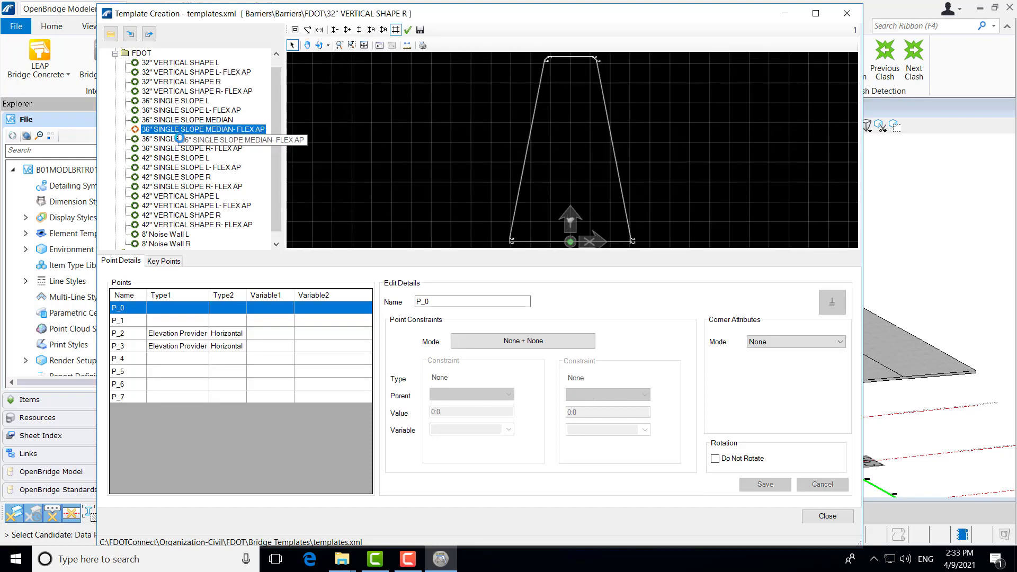
click(180, 139)
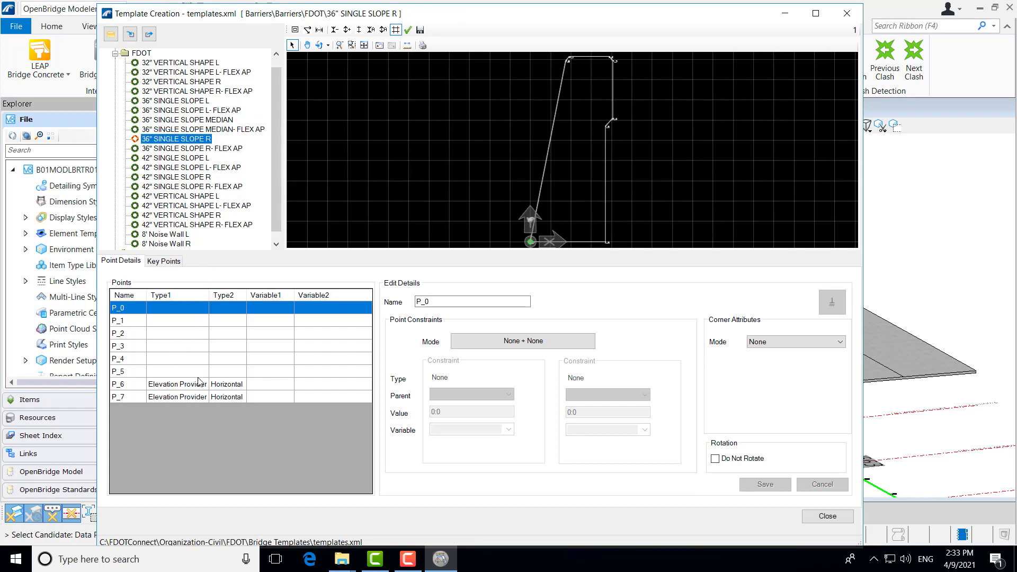
click(161, 262)
click(133, 262)
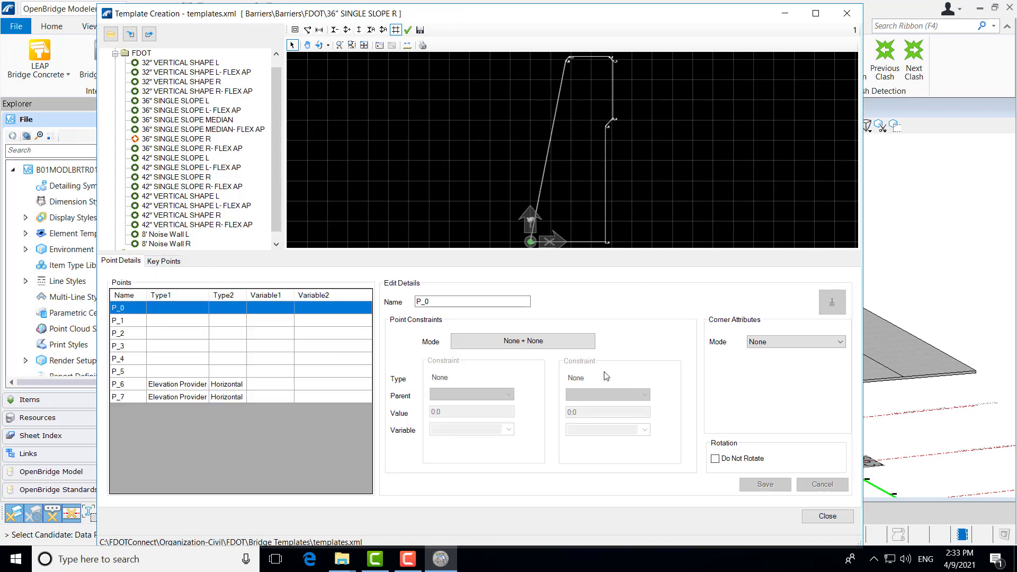
- Load the FDOT Legacy 32" F SHAPE R template for inspection
click(114, 54)
click(115, 73)
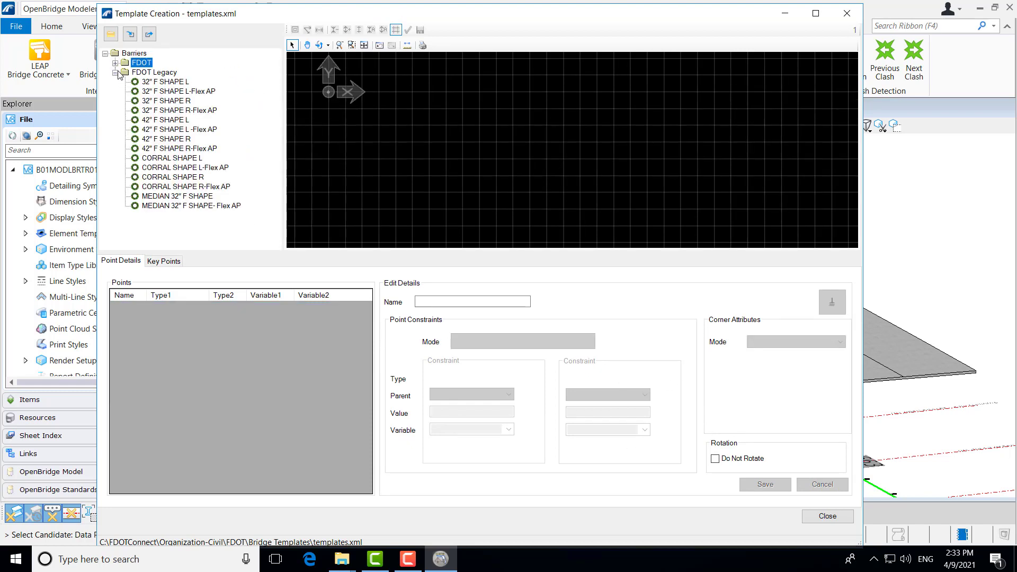
click(160, 103)
double_click(161, 102)
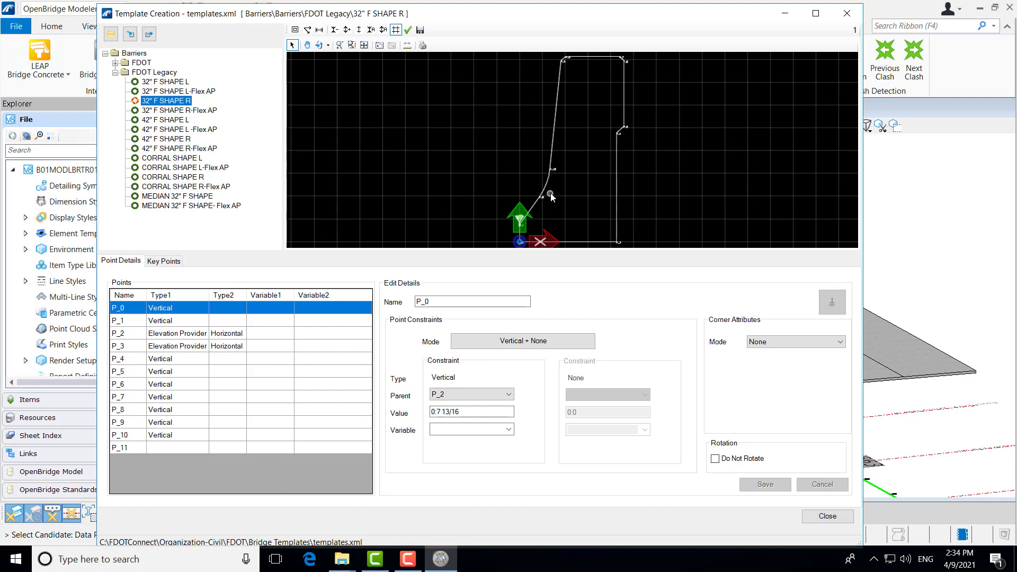
- Zoom and pan the preview to examine the whole F-shape profile and its top
scroll(548, 214, up, 5)
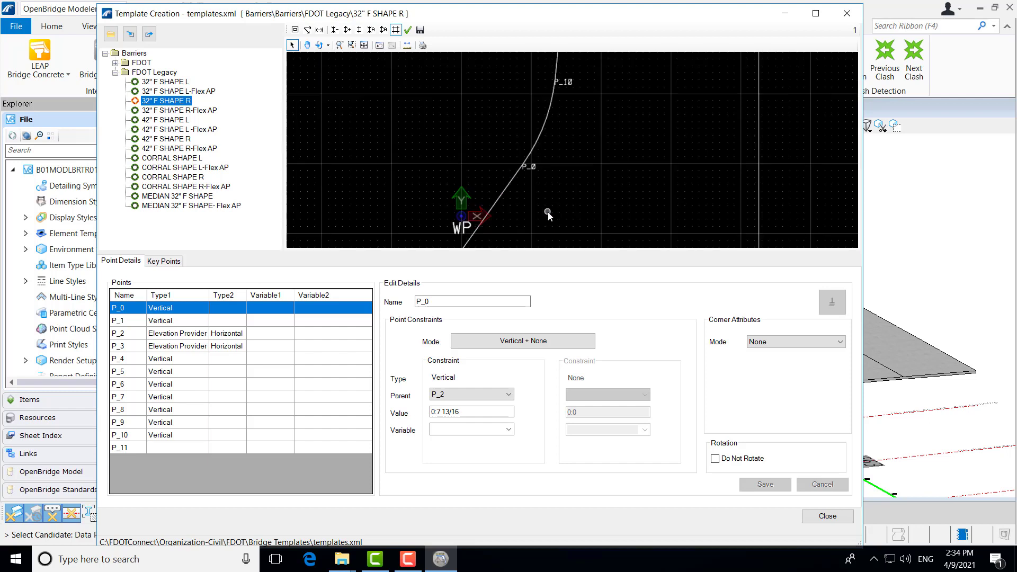
scroll(548, 164, up, 1)
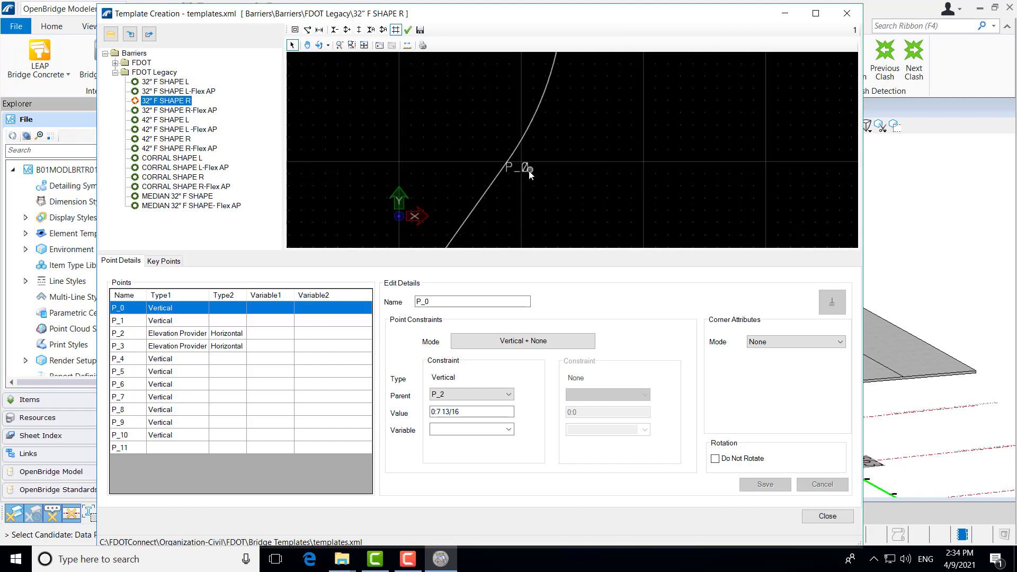
scroll(522, 171, down, 1)
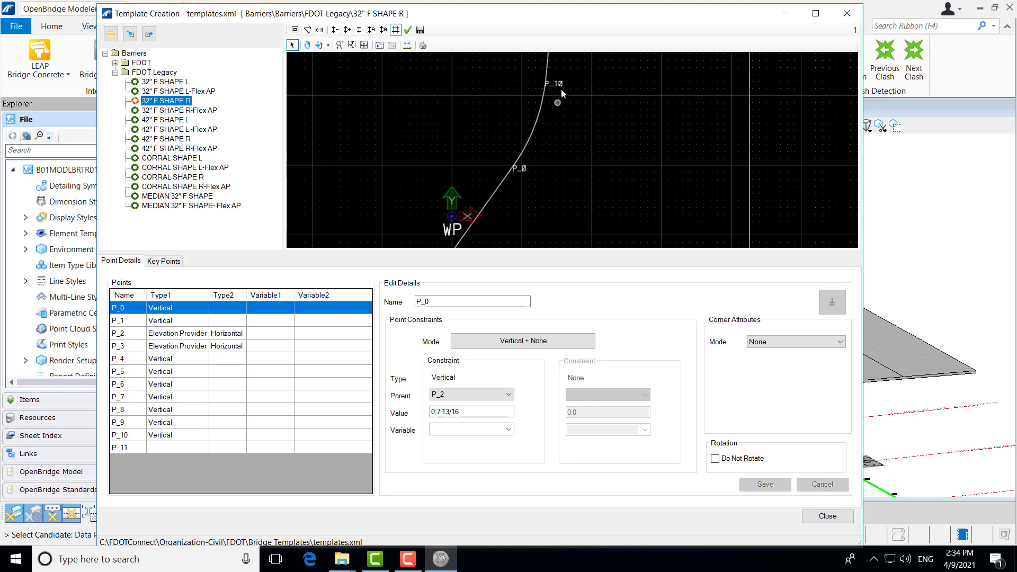
scroll(559, 88, down, 2)
scroll(571, 96, down, 1)
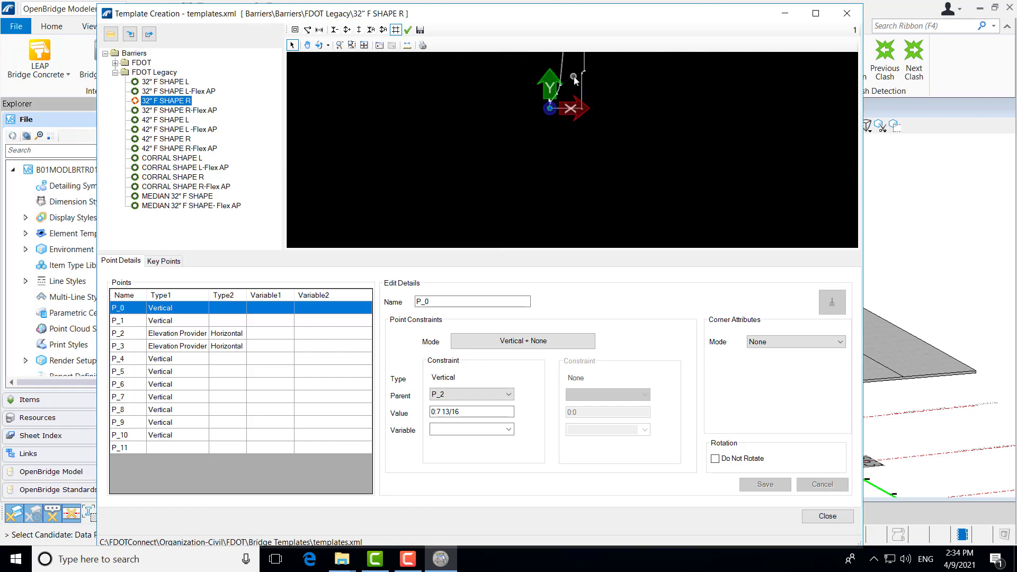
middle_drag(575, 75, 568, 112)
scroll(555, 79, up, 3)
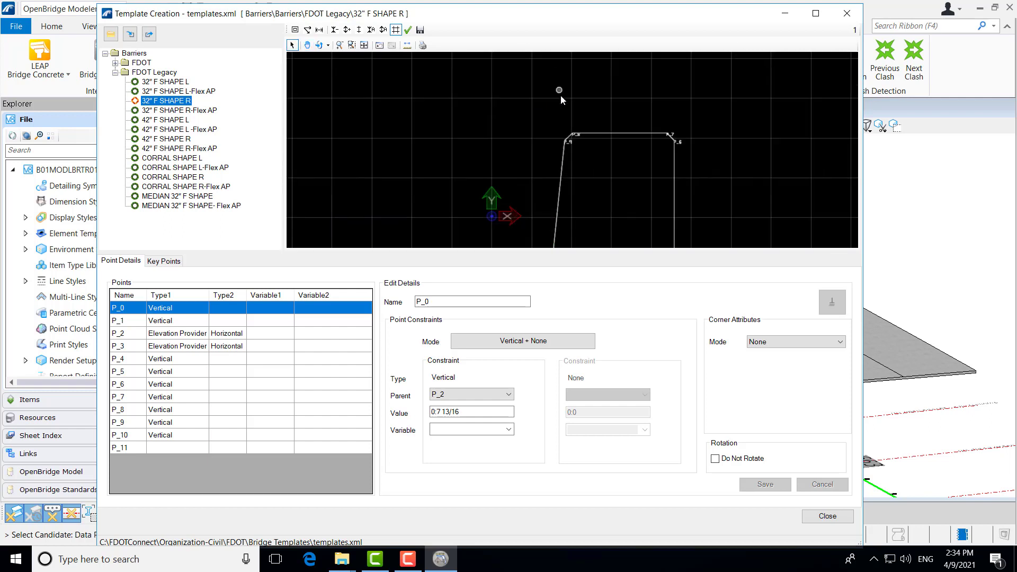
scroll(587, 152, up, 2)
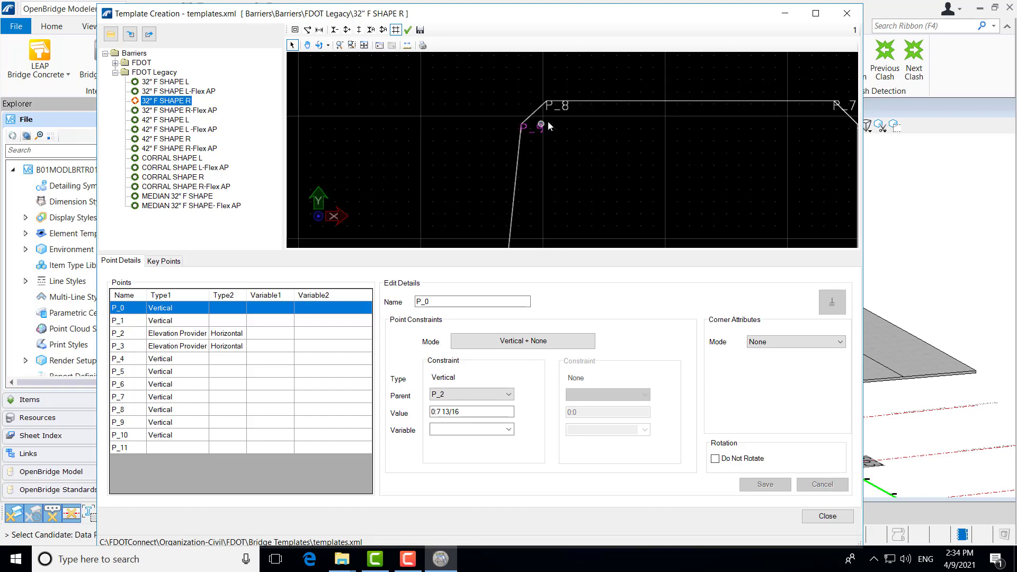
scroll(557, 120, down, 2)
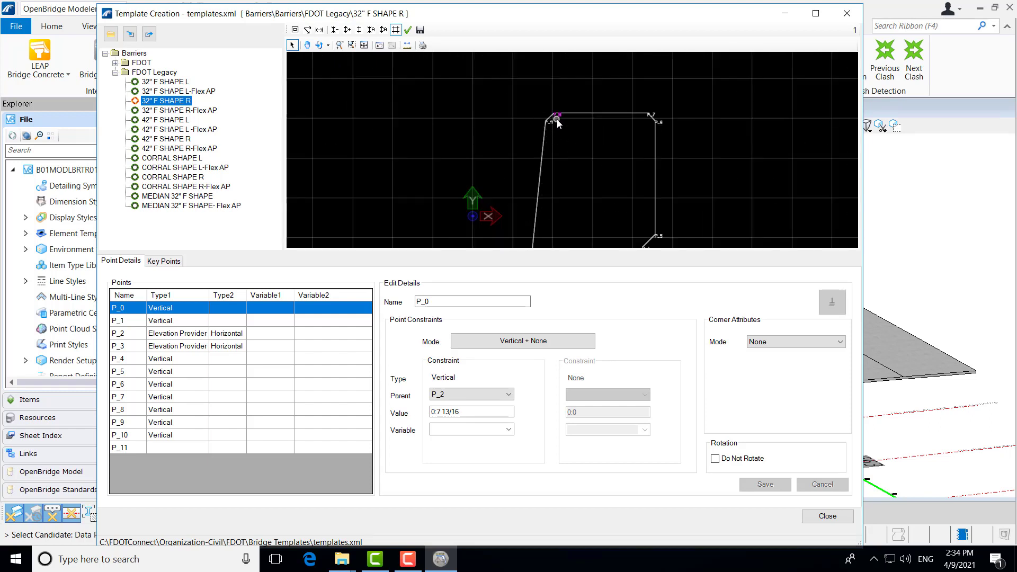
scroll(557, 125, down, 2)
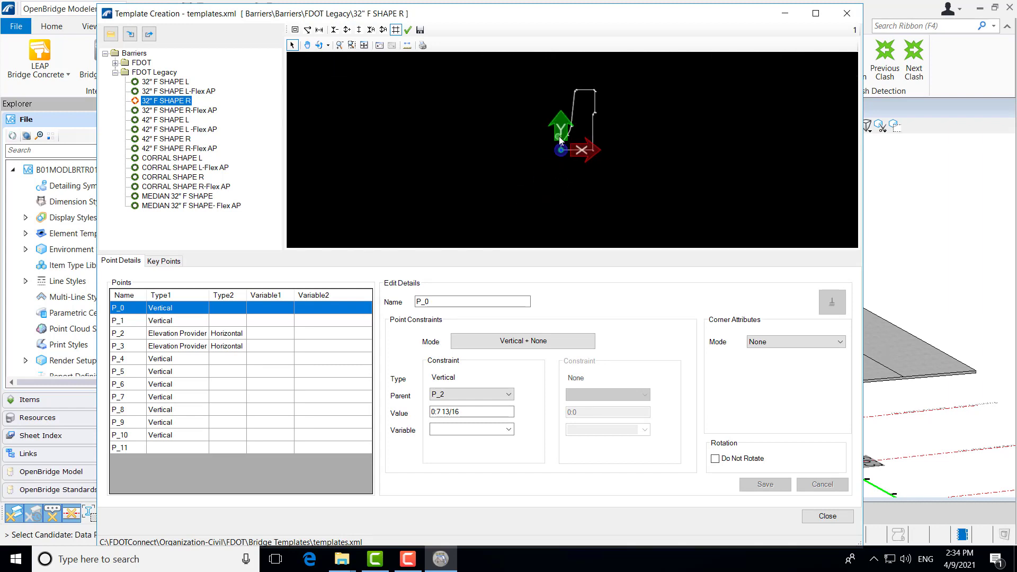
scroll(587, 123, up, 4)
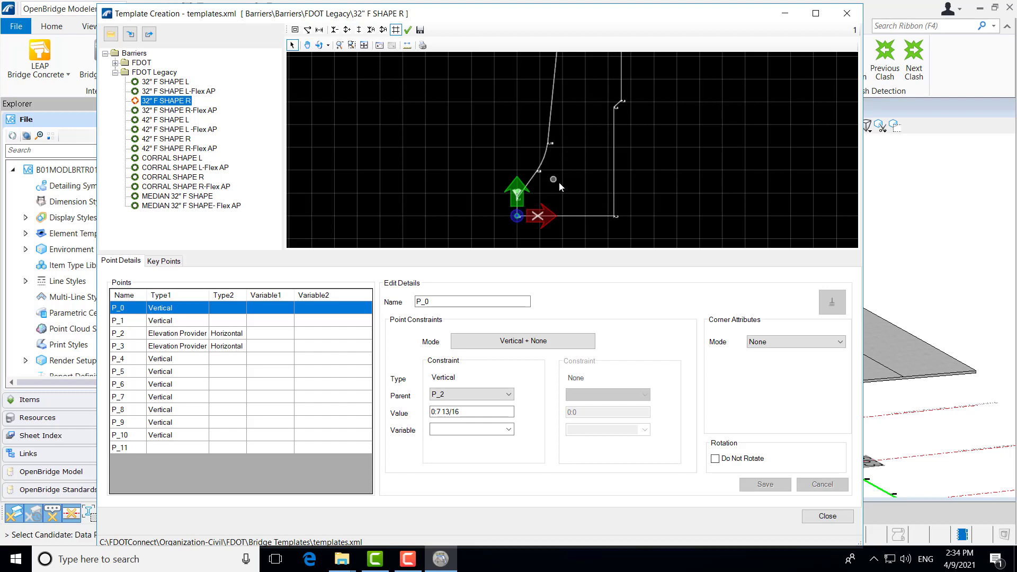
middle_drag(560, 183, 537, 198)
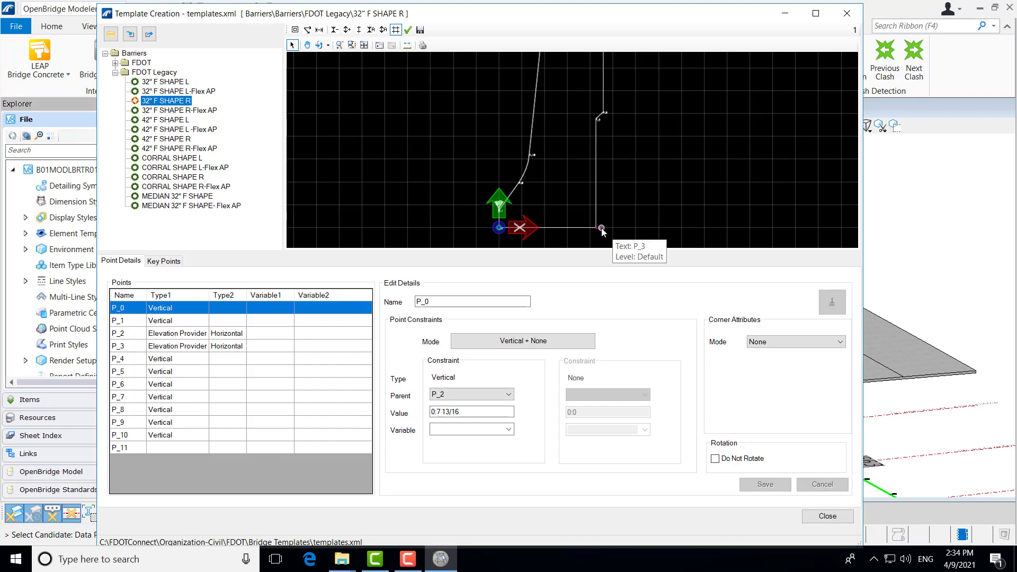
click(184, 335)
click(188, 351)
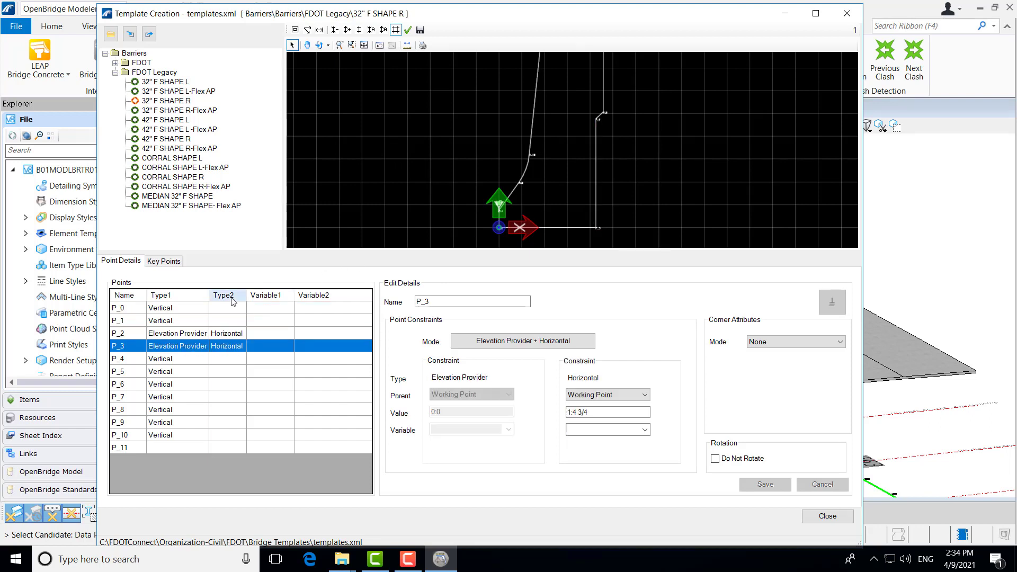
scroll(508, 234, up, 3)
scroll(492, 232, up, 2)
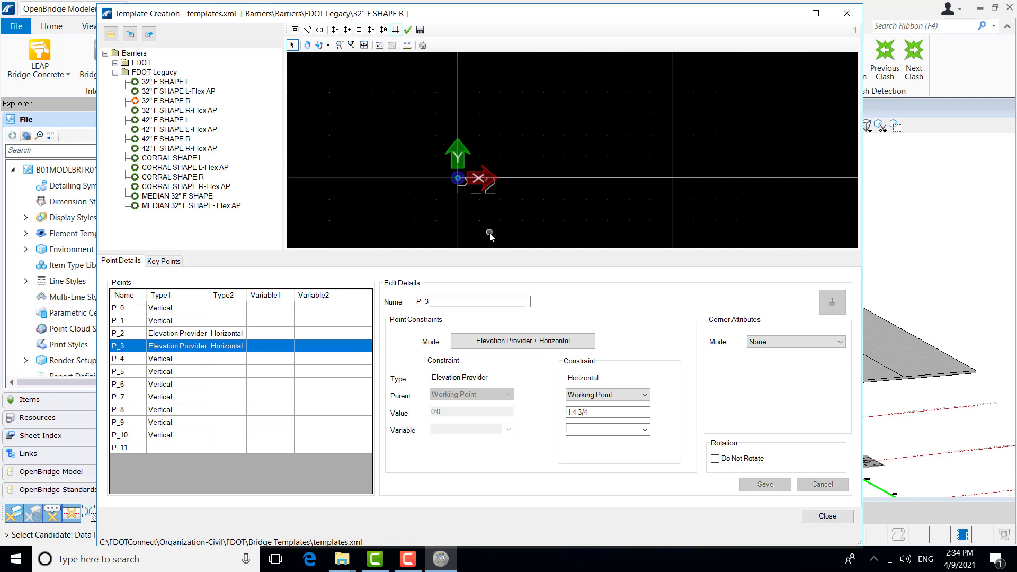
scroll(459, 184, up, 2)
scroll(458, 186, down, 5)
scroll(531, 189, down, 3)
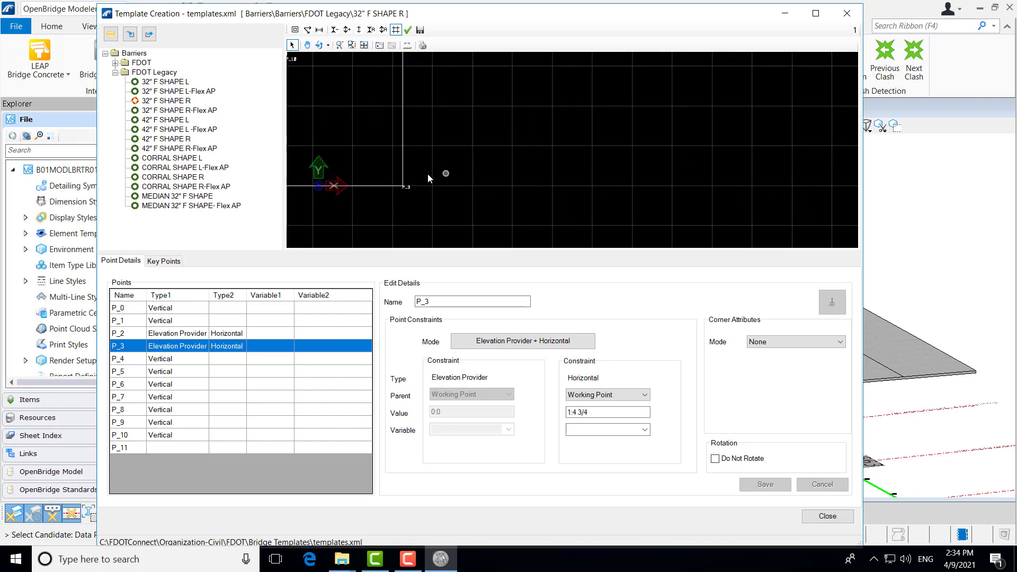
scroll(457, 196, up, 1)
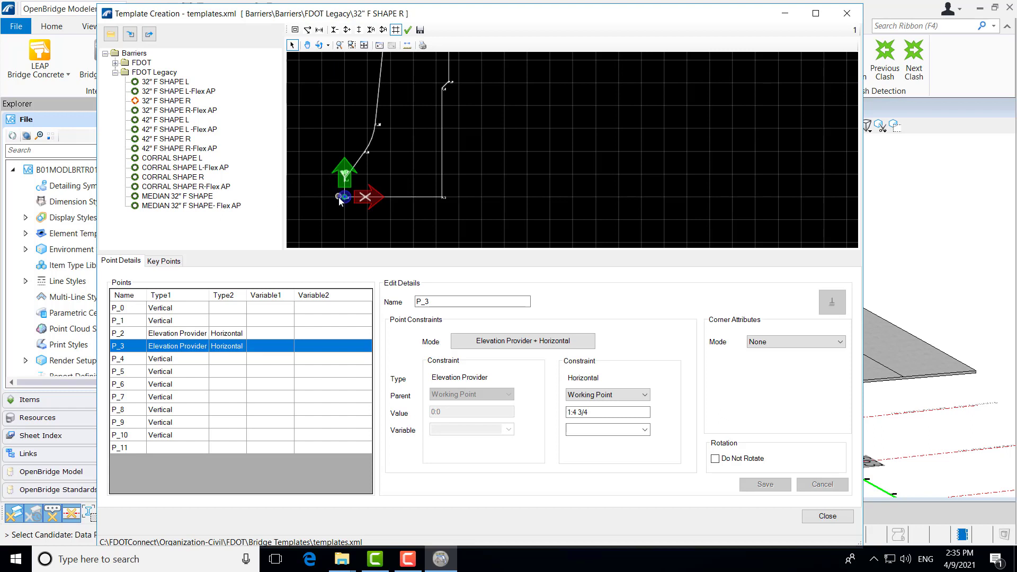
scroll(341, 200, up, 2)
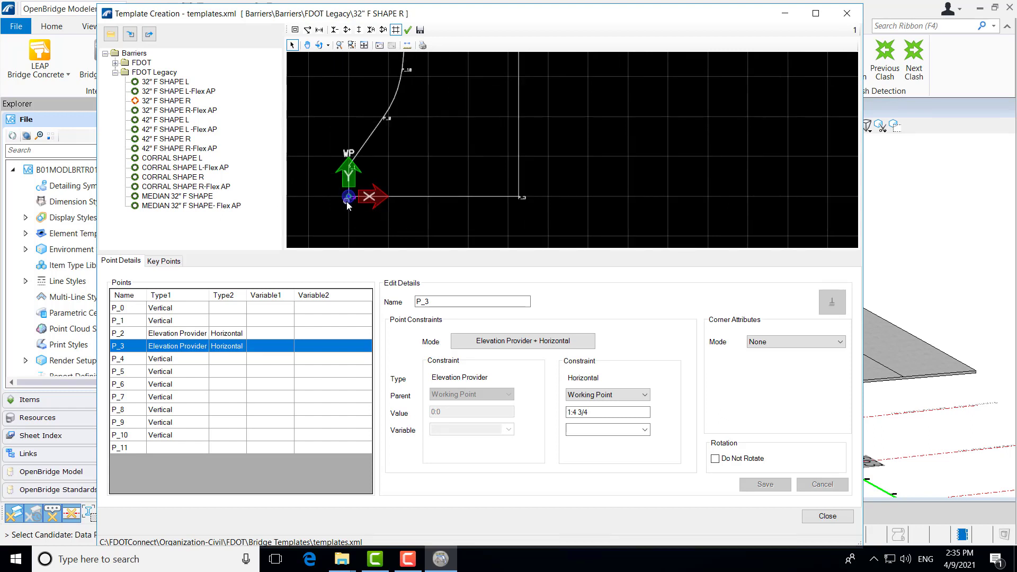
scroll(347, 206, up, 2)
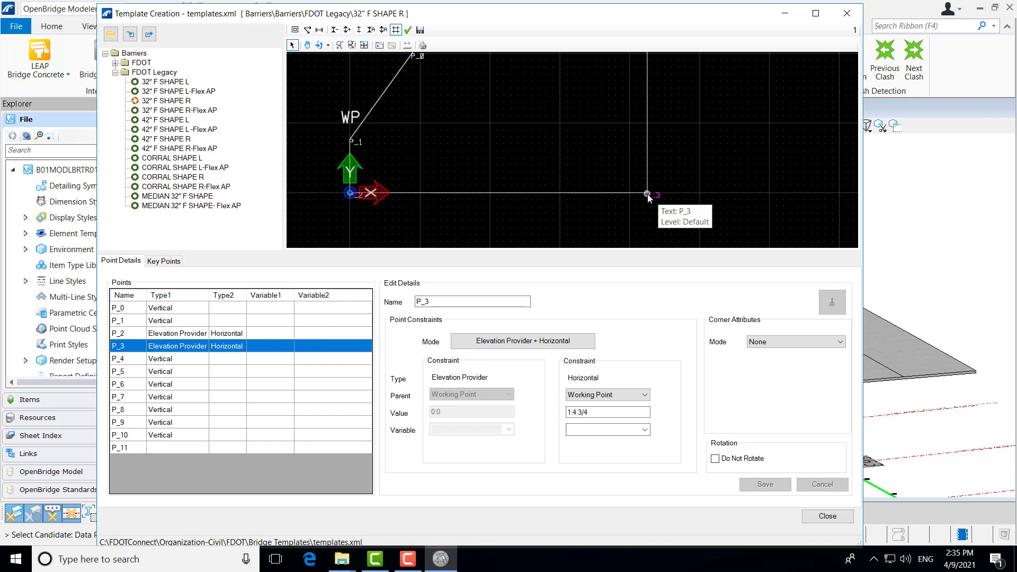
mouse_move(648, 195)
mouse_down()
mouse_move(579, 206)
mouse_move(643, 192)
mouse_move(651, 200)
mouse_up()
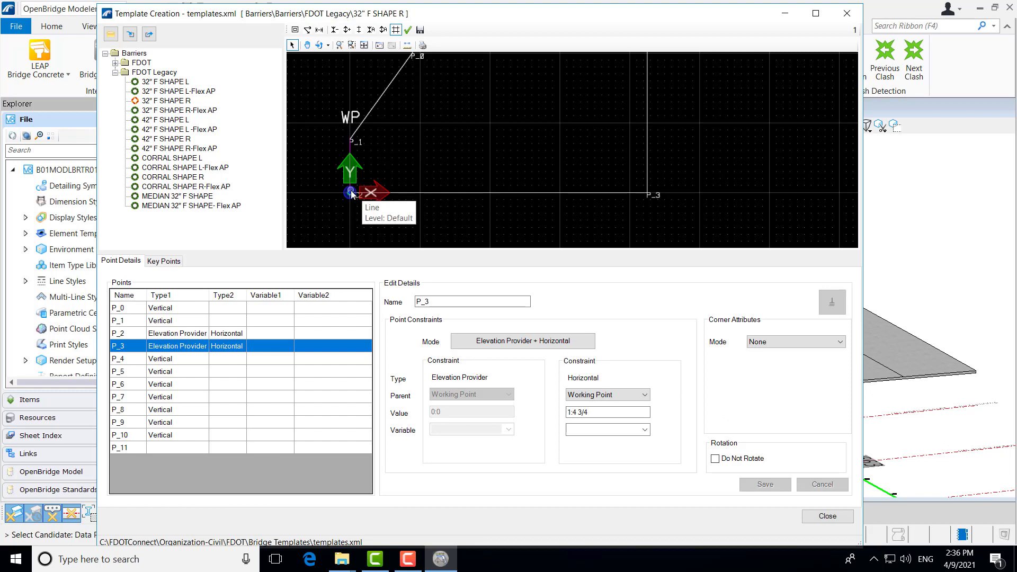
scroll(352, 194, down, 4)
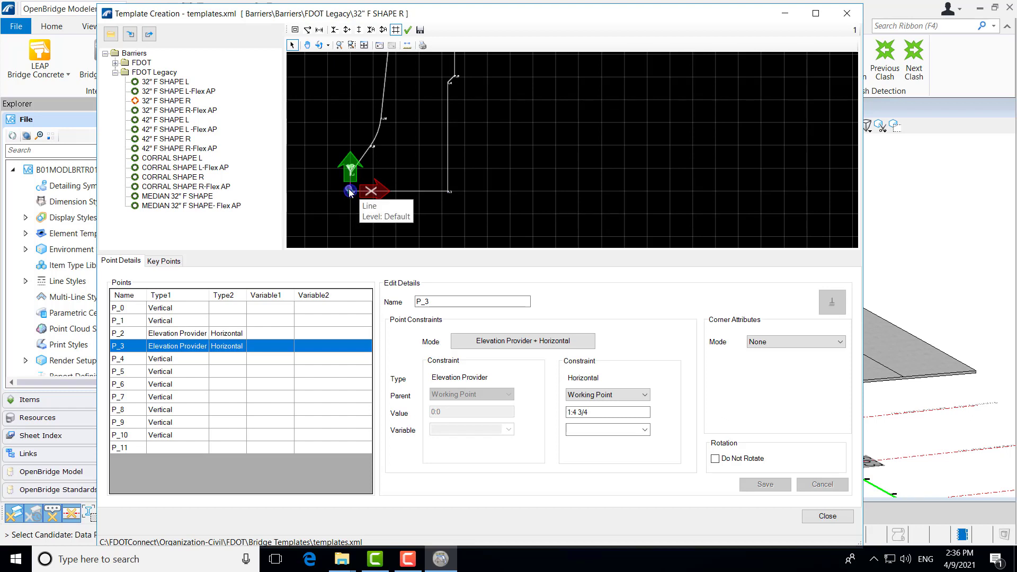
scroll(349, 194, up, 2)
scroll(350, 194, up, 2)
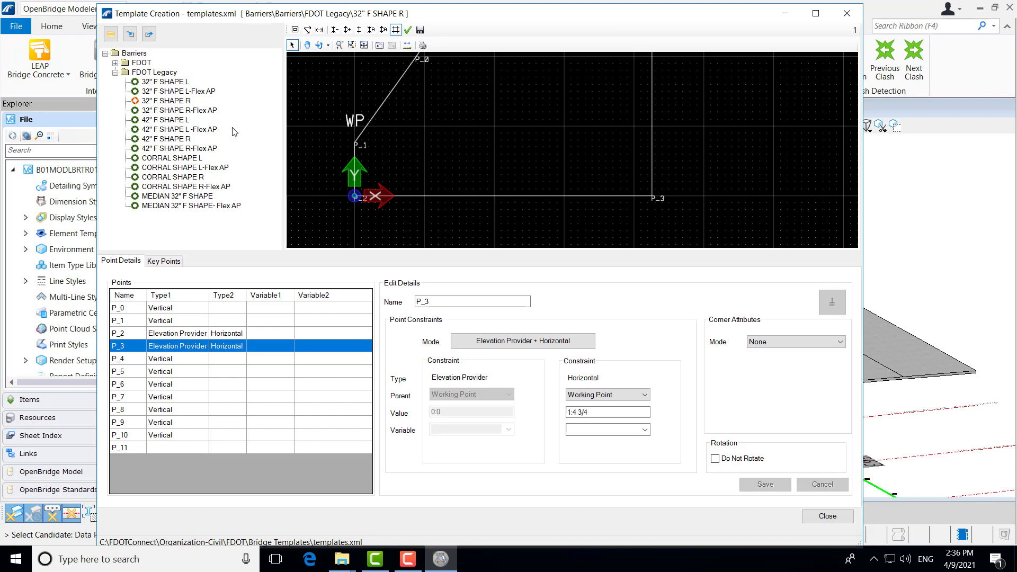
- Preview the 32" F SHAPE R-Flex AP barrier, then close Template Creation
click(204, 113)
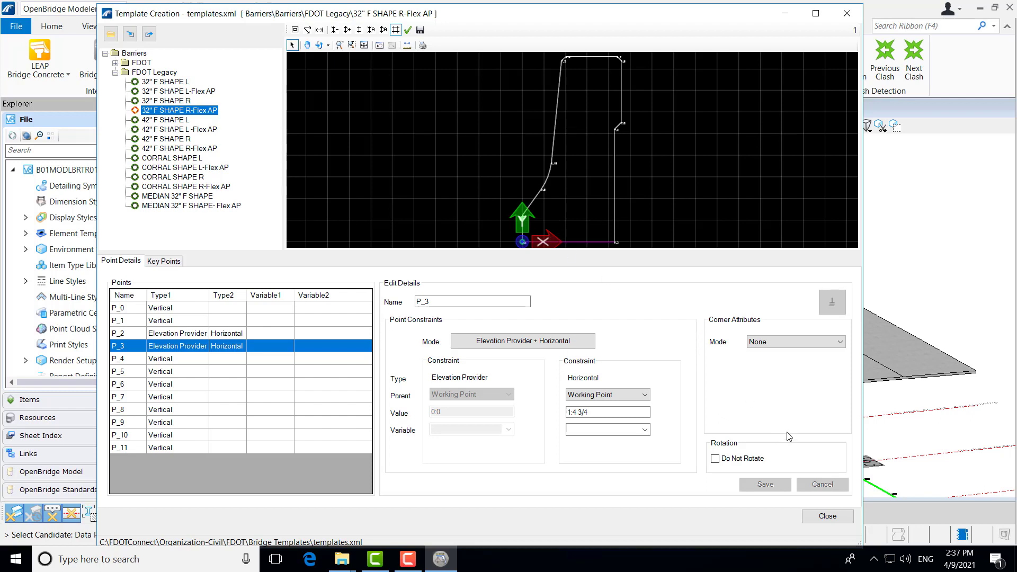
click(828, 517)
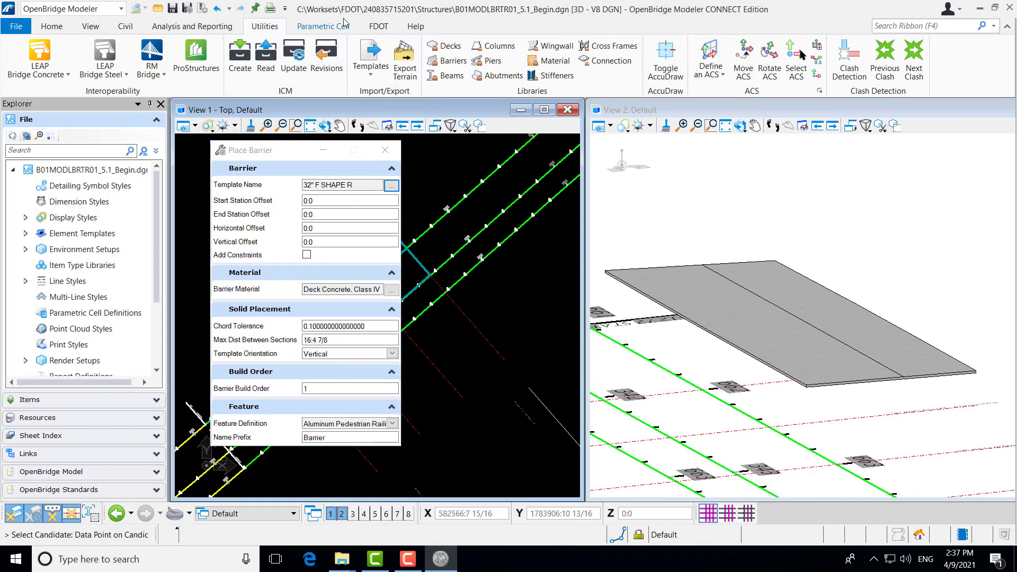
click(448, 49)
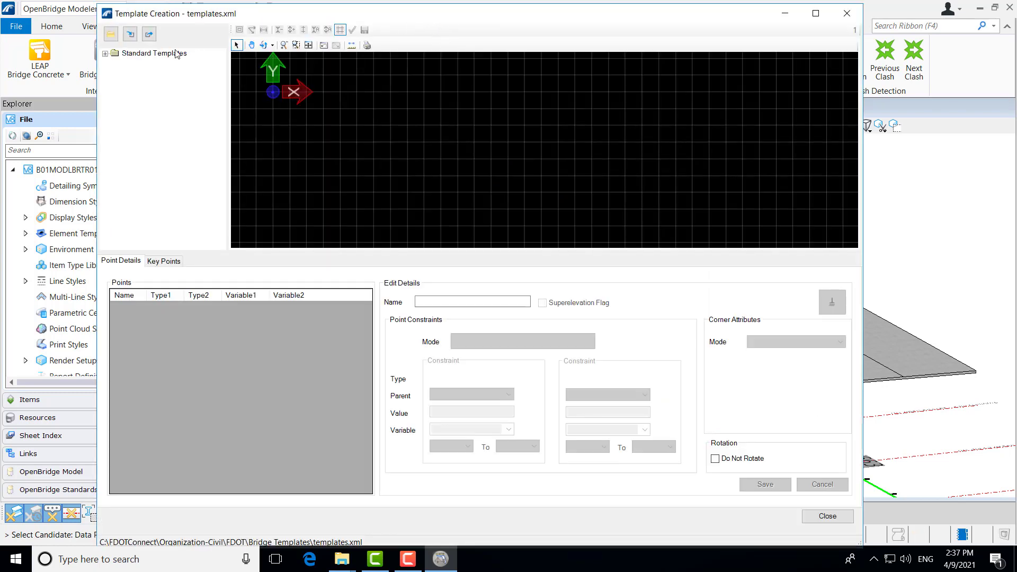
click(106, 53)
click(115, 63)
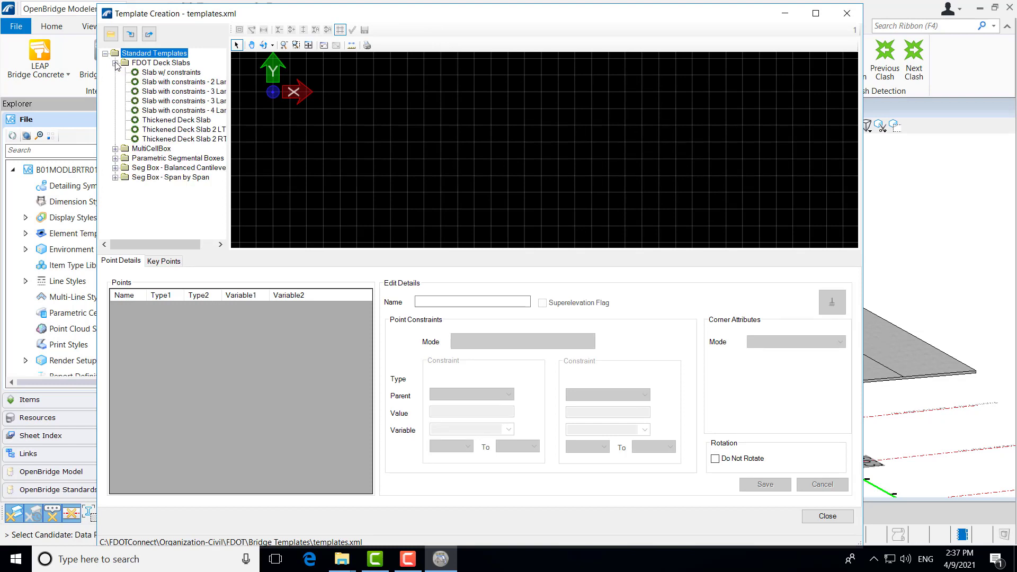
click(189, 74)
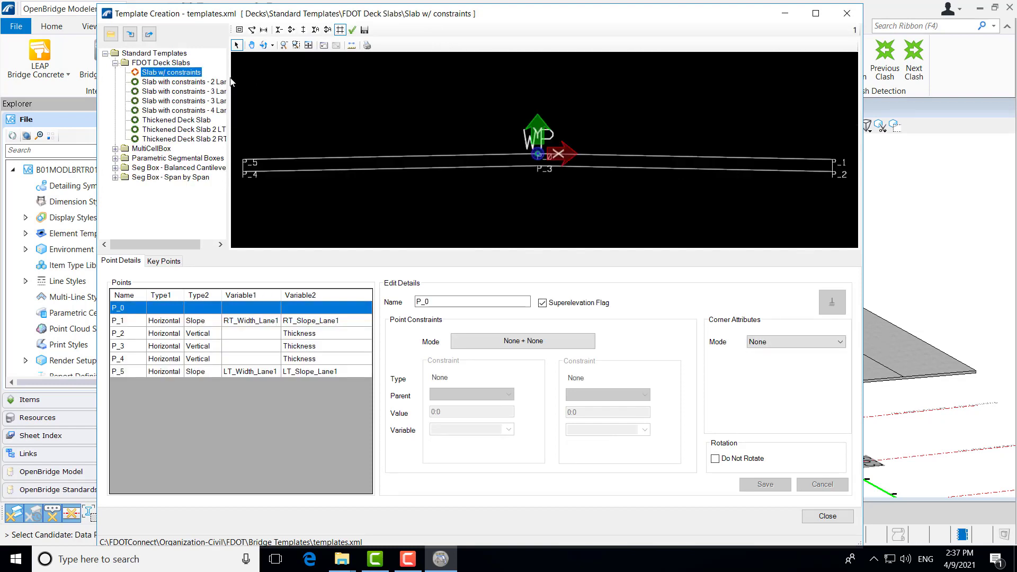
drag(230, 82, 263, 93)
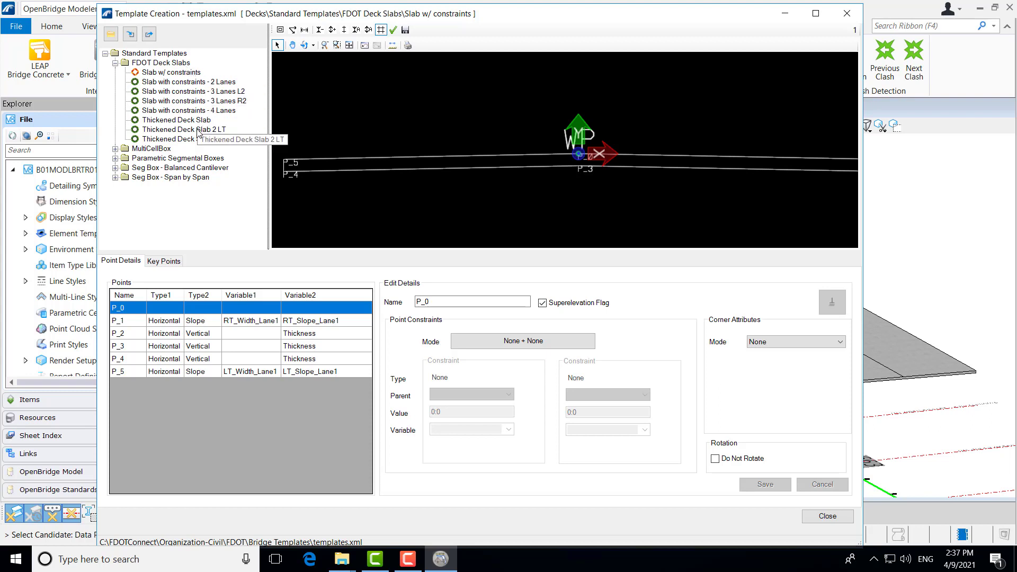
double_click(121, 63)
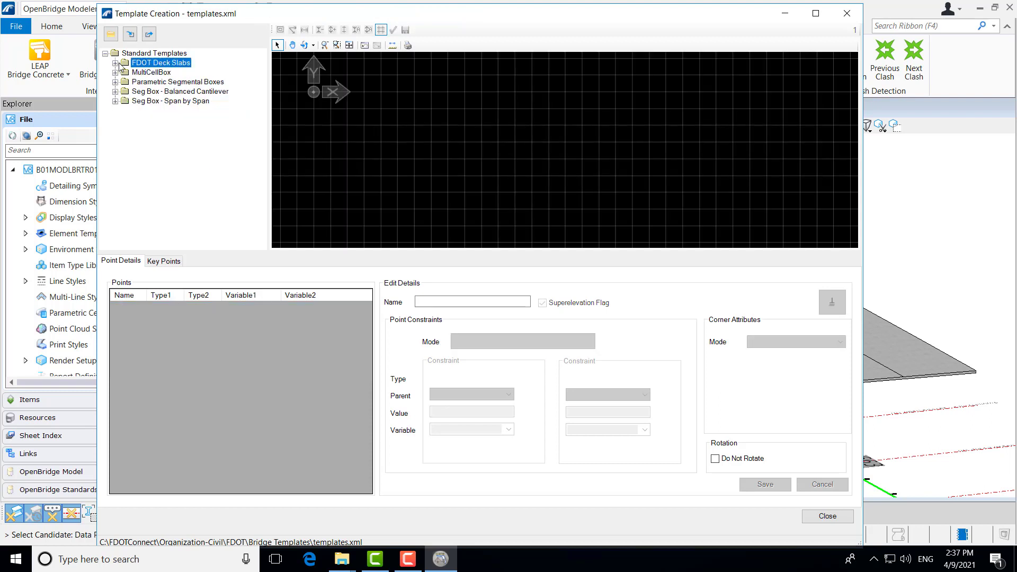
click(826, 517)
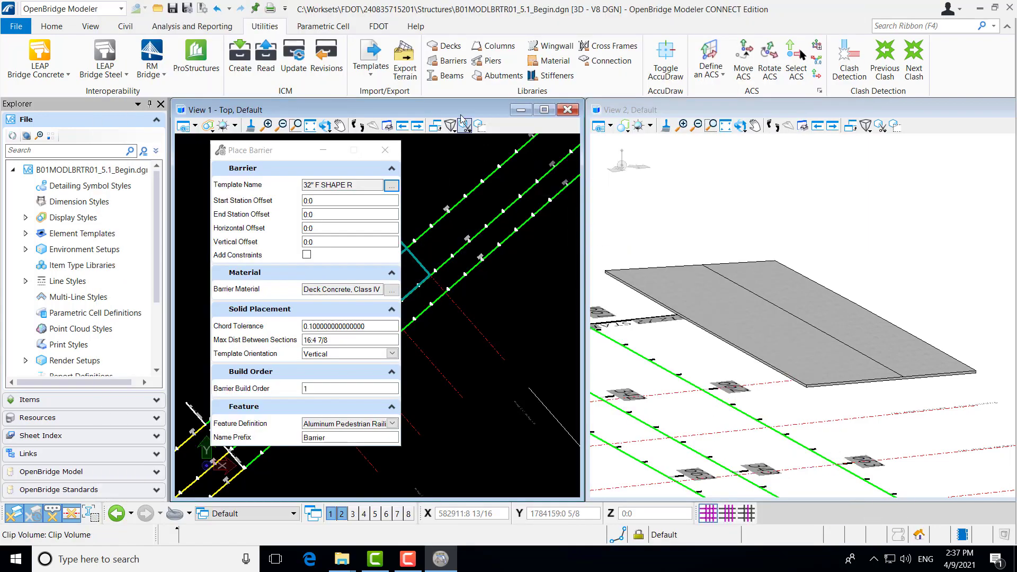
click(459, 75)
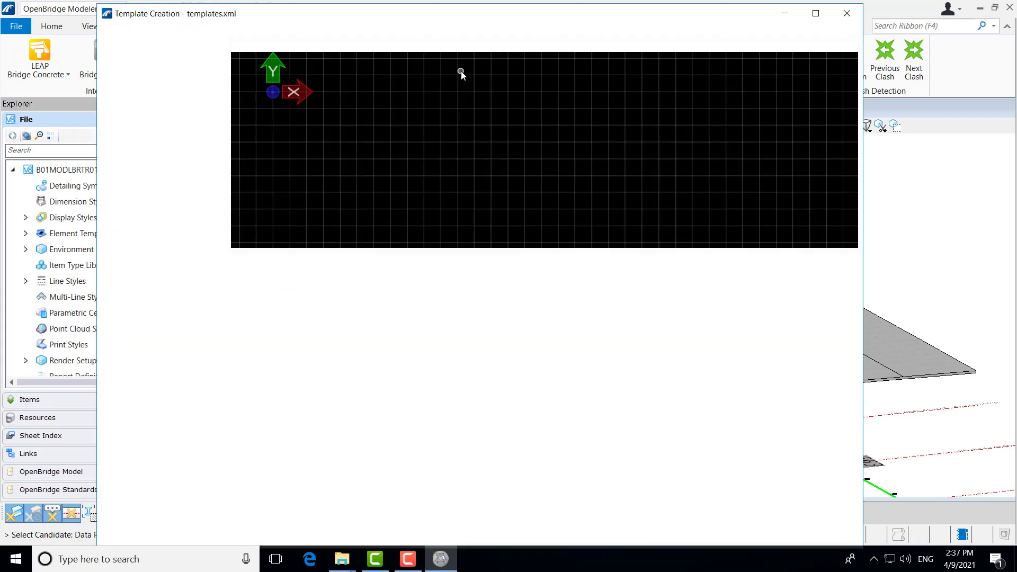
click(105, 54)
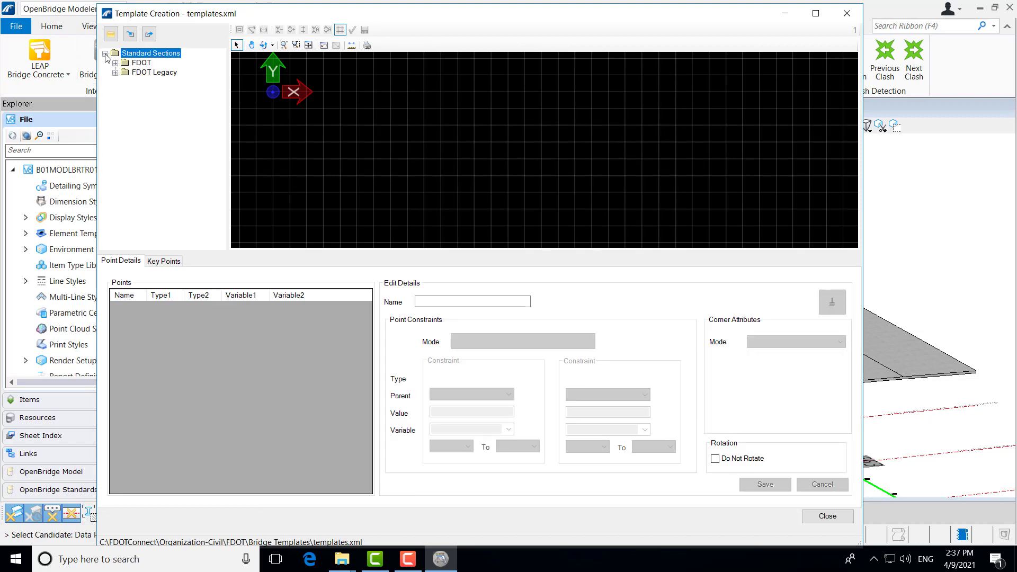
click(115, 62)
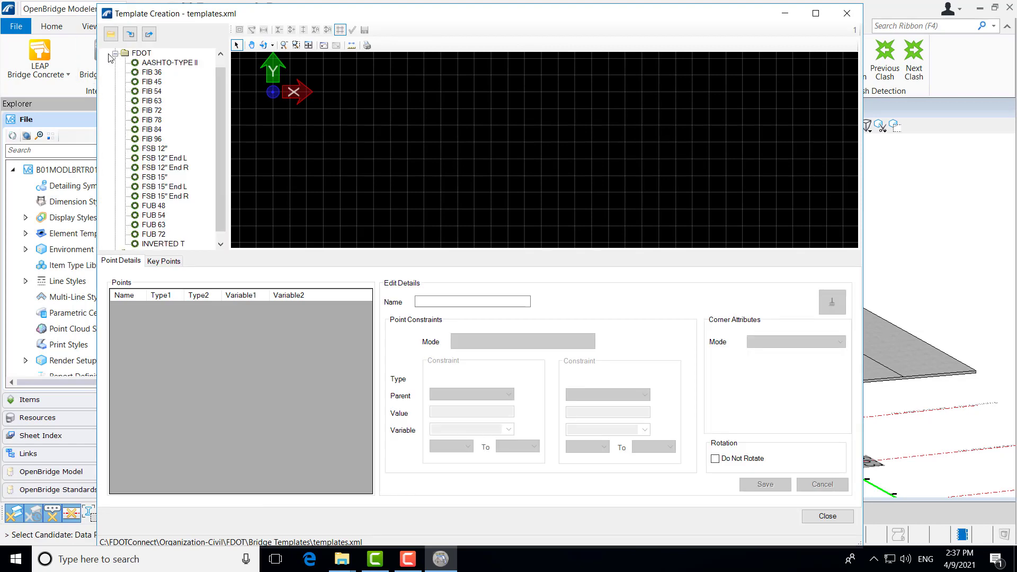
scroll(219, 128, down, 1)
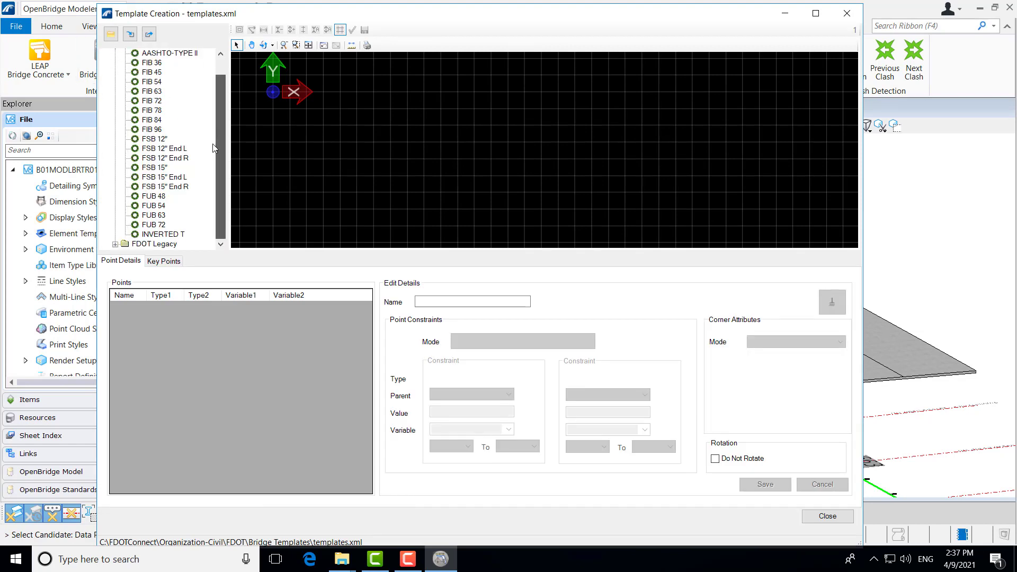
scroll(159, 100, up, 1)
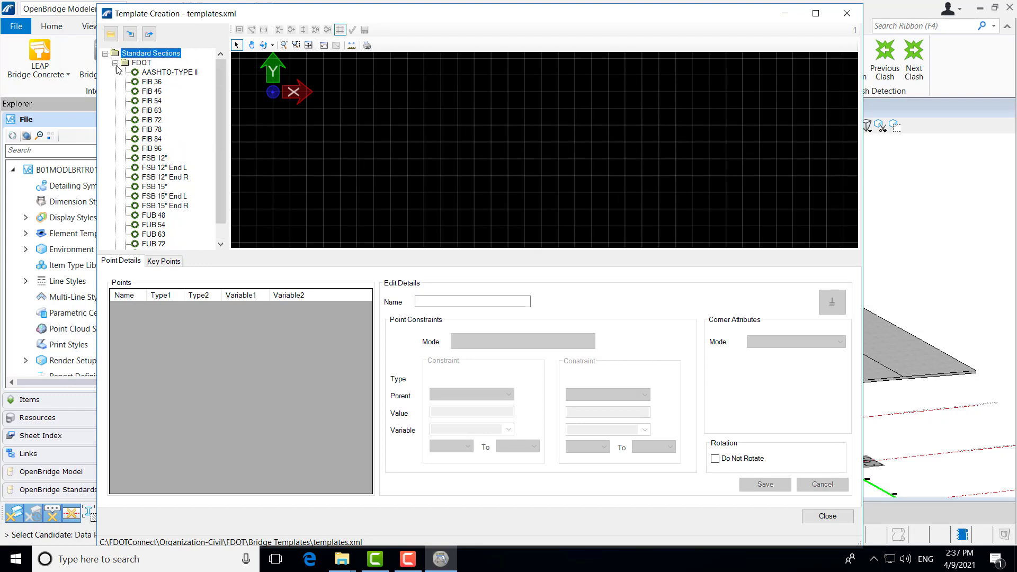
click(115, 63)
click(115, 72)
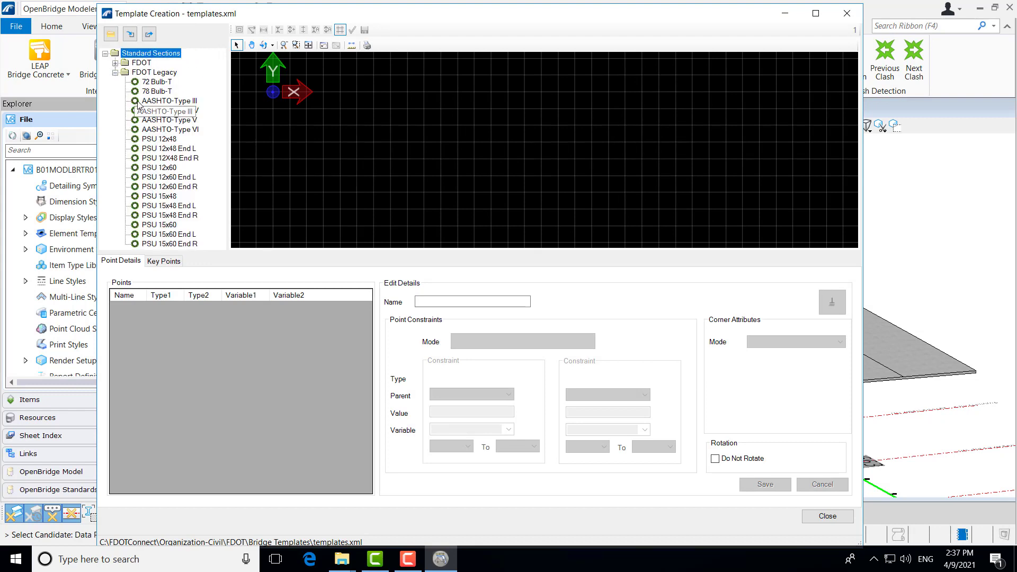
click(159, 140)
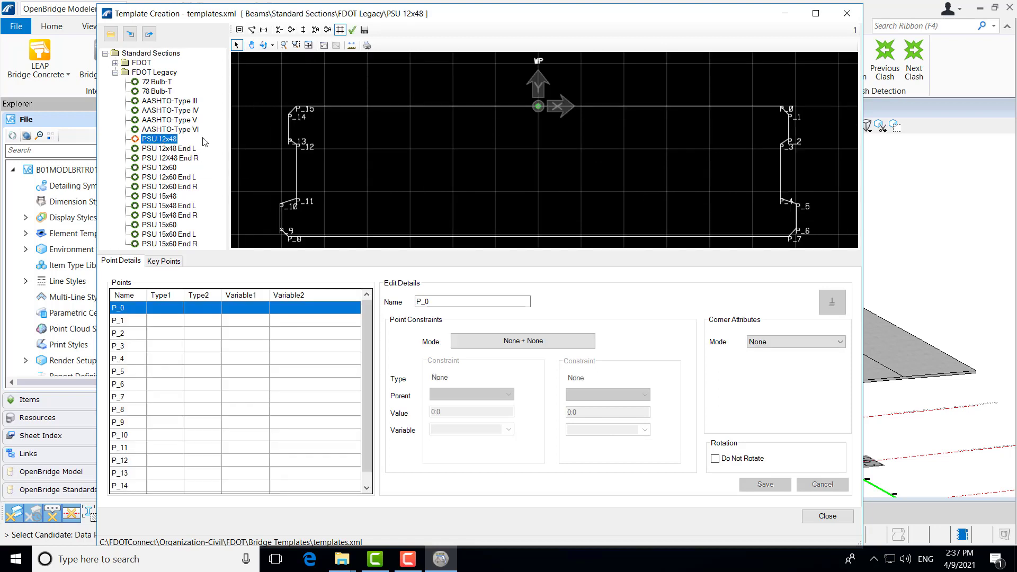
click(115, 72)
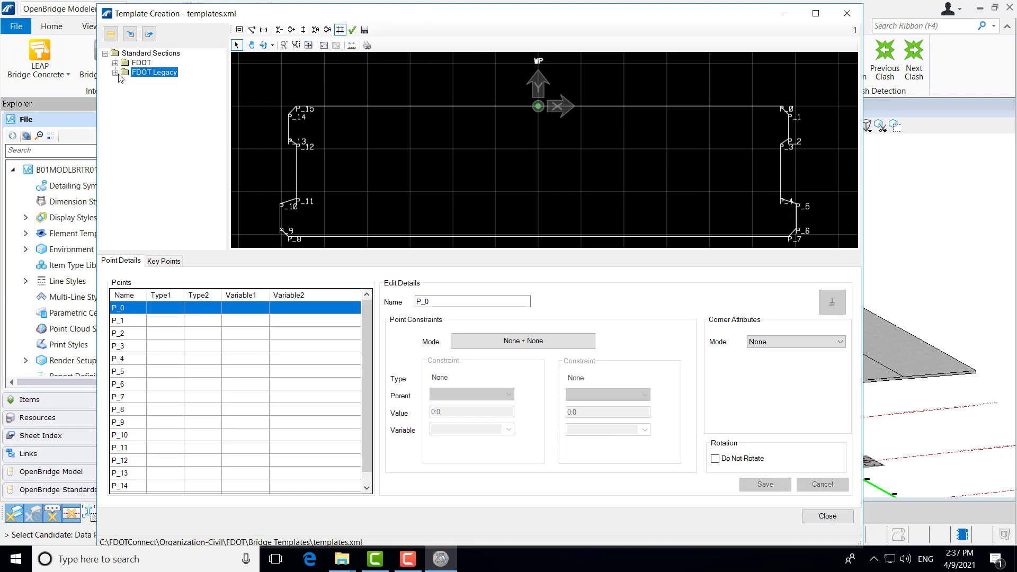
click(827, 517)
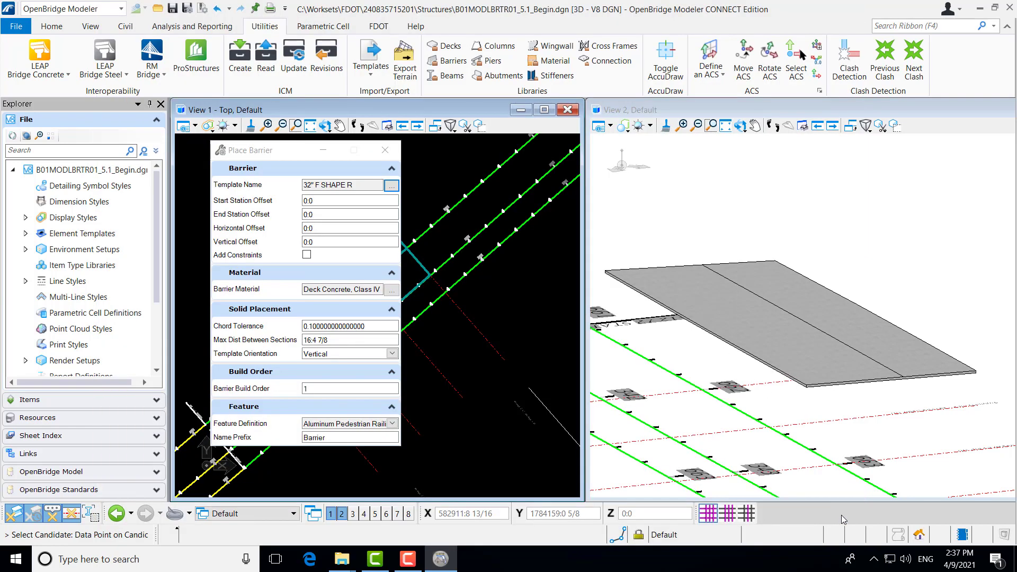
click(637, 126)
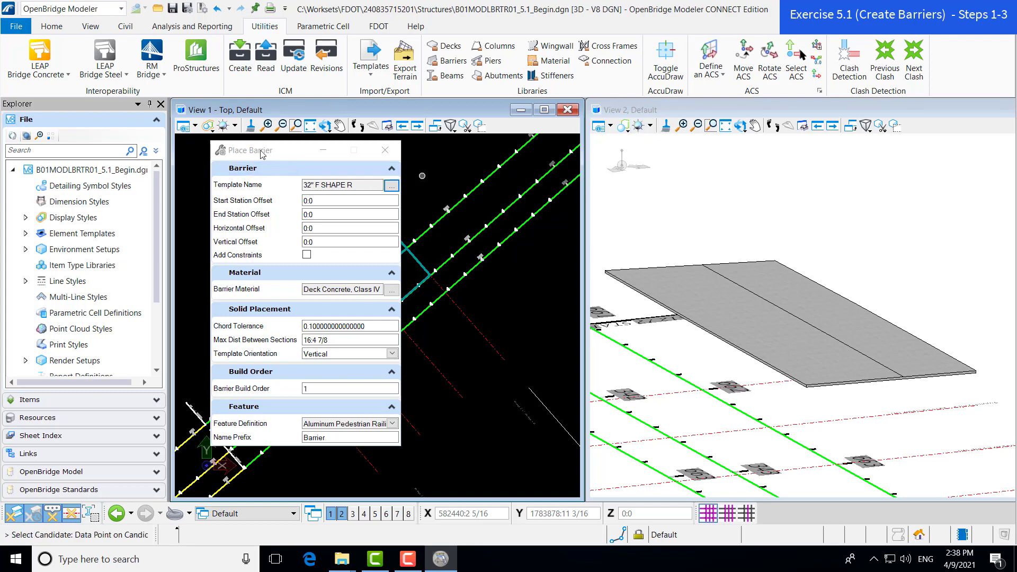
mouse_move(266, 153)
mouse_down()
mouse_move(354, 154)
mouse_move(271, 155)
mouse_up()
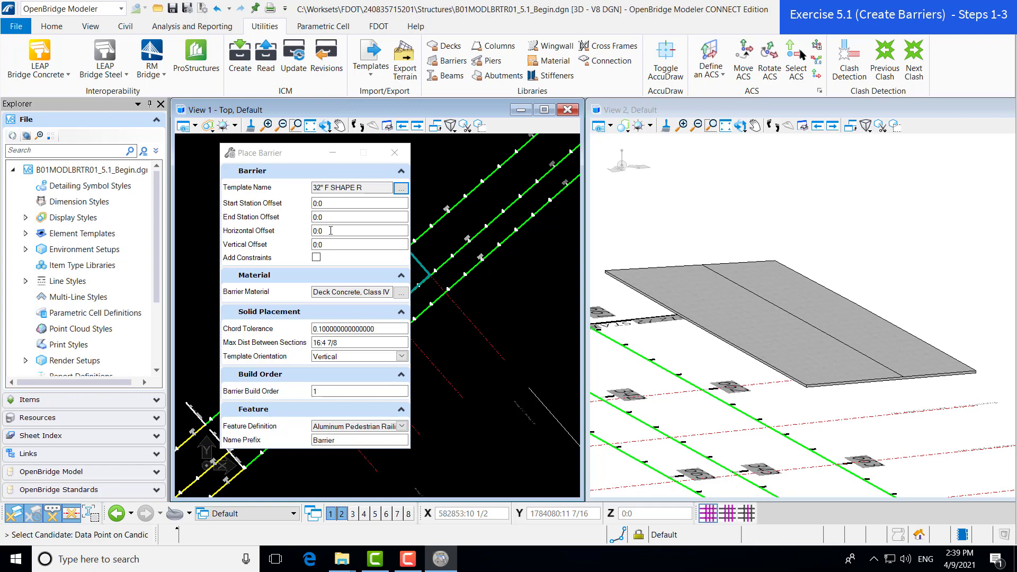
- Replace the Place Barrier horizontal offset with -1:6.5
drag(323, 231, 295, 229)
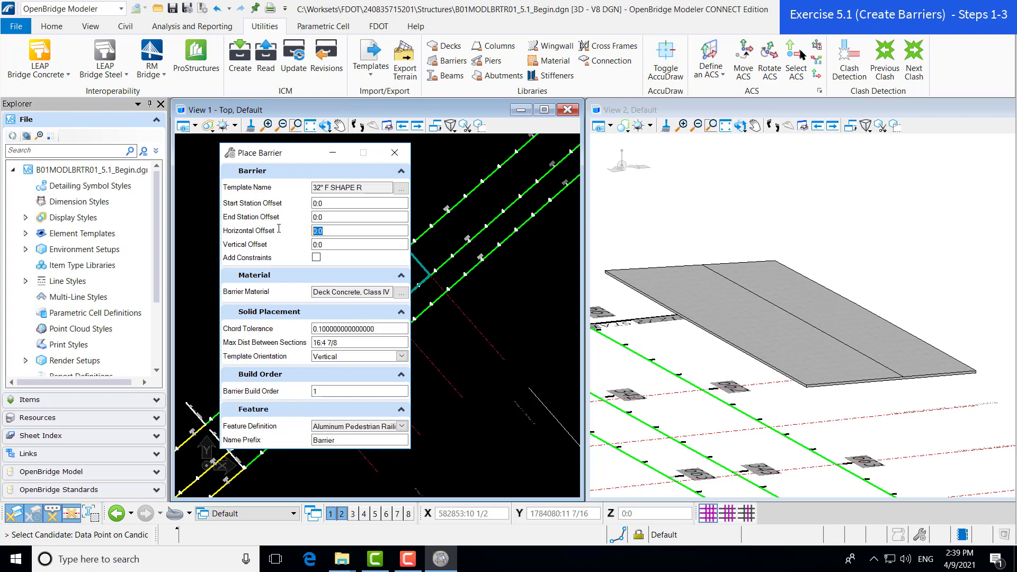
text(-1:6.5)
click(337, 244)
- Keep Vertical template orientation and set the feature definition to Barrier > Traffic Railing
click(401, 357)
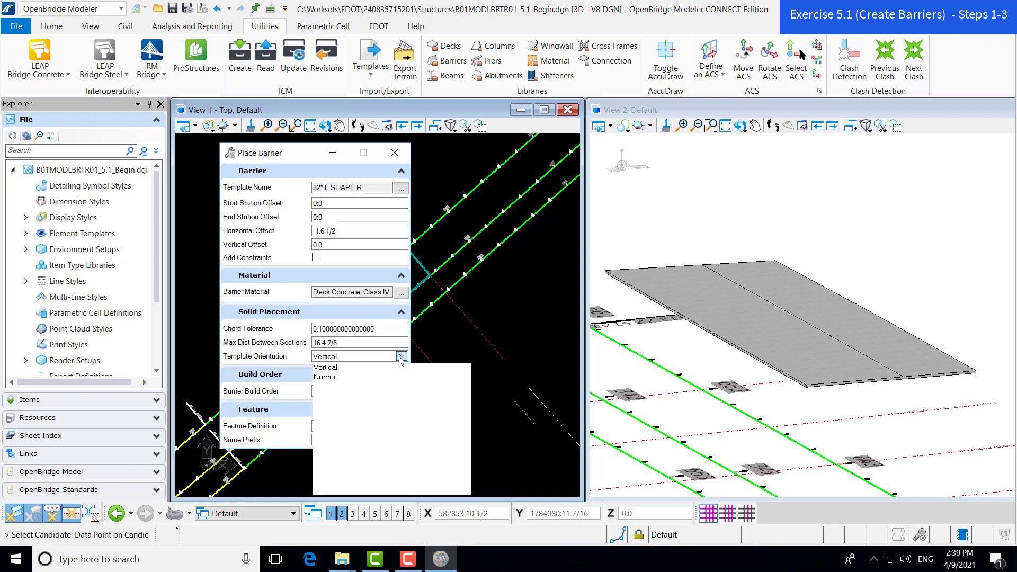
click(378, 355)
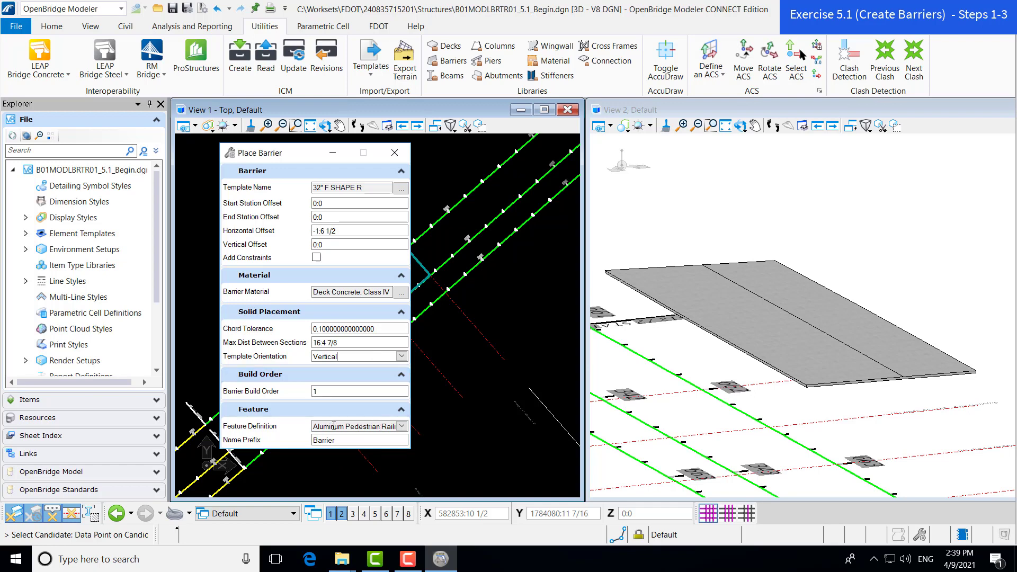
click(402, 427)
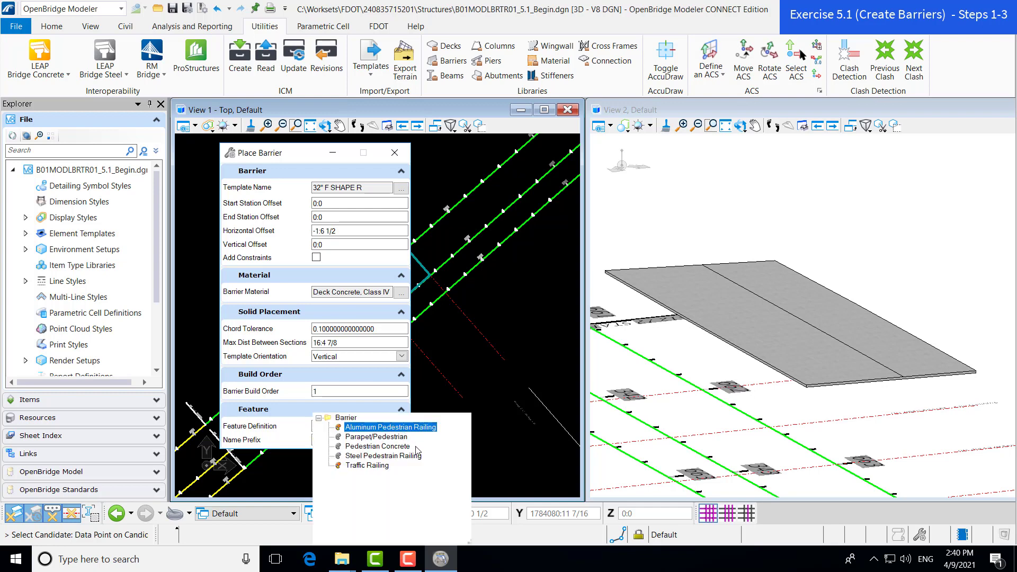
click(385, 465)
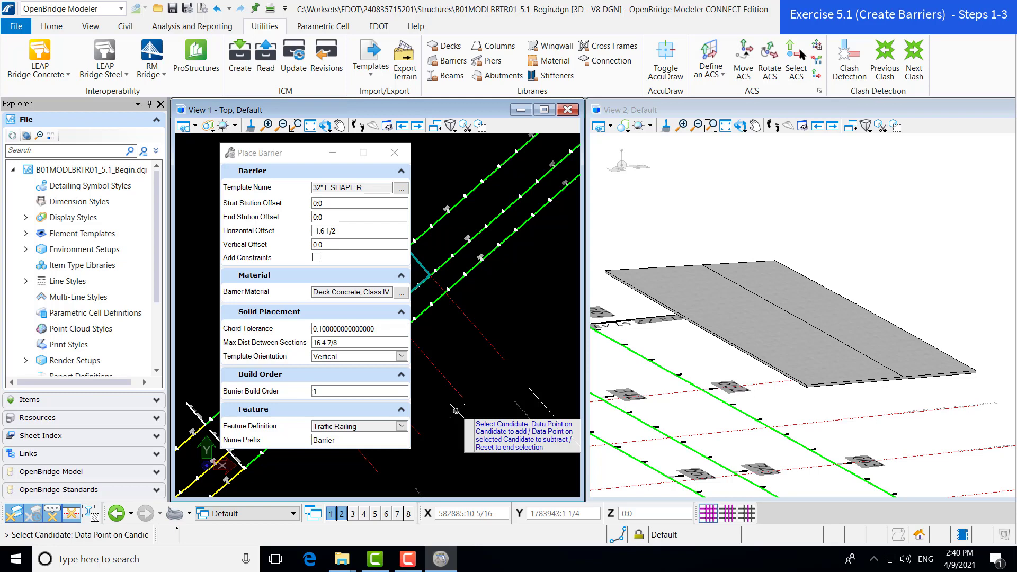
- Select the Bridge 2 LT deck in View 2 as the barrier's host and accept it
click(747, 338)
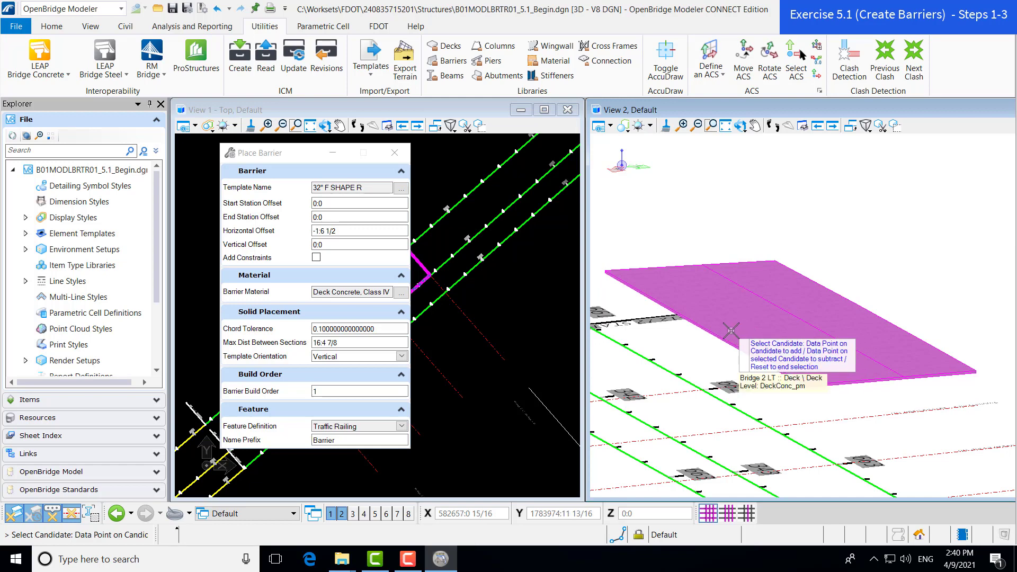
click(728, 332)
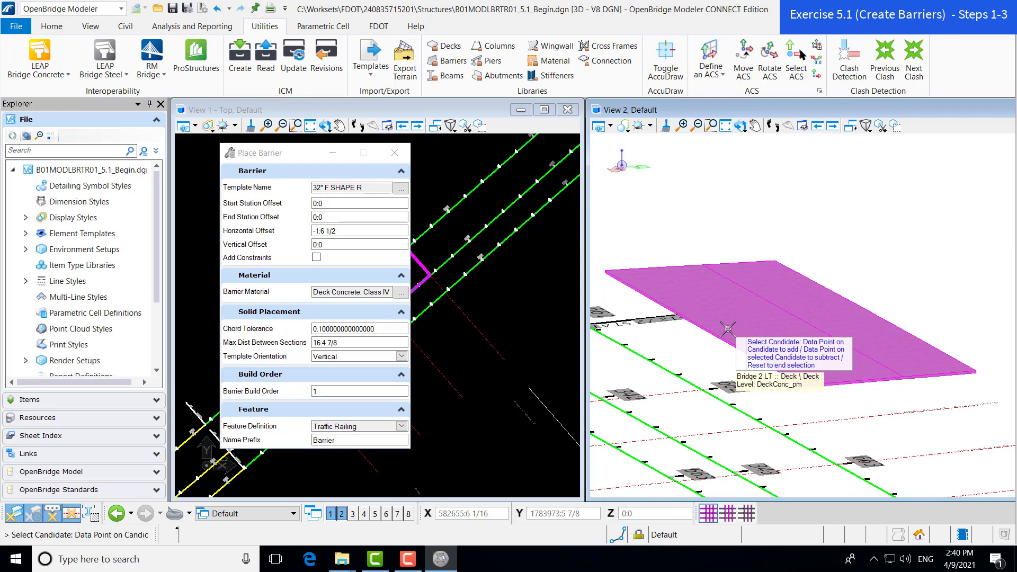
click(727, 329)
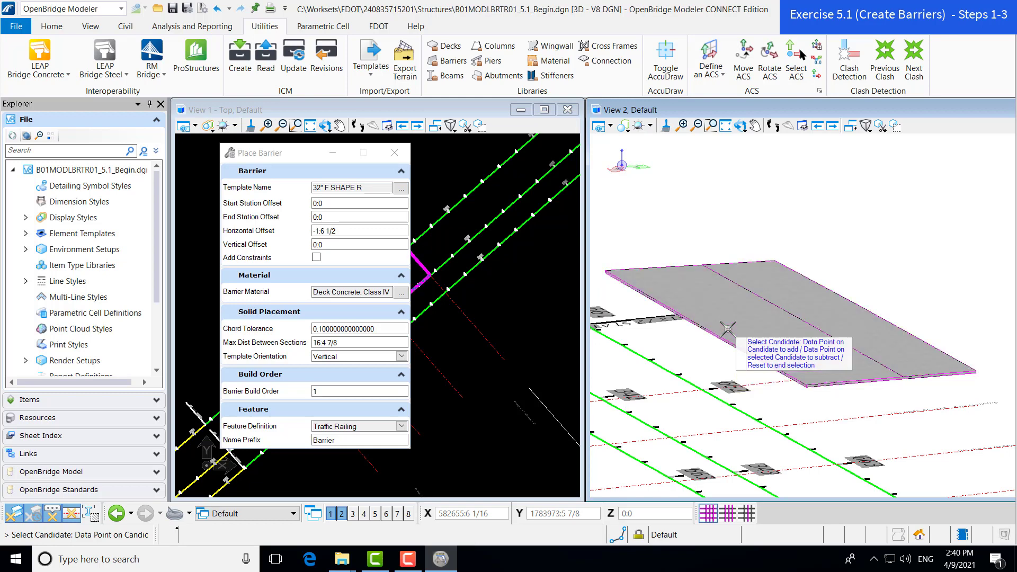
click(701, 340)
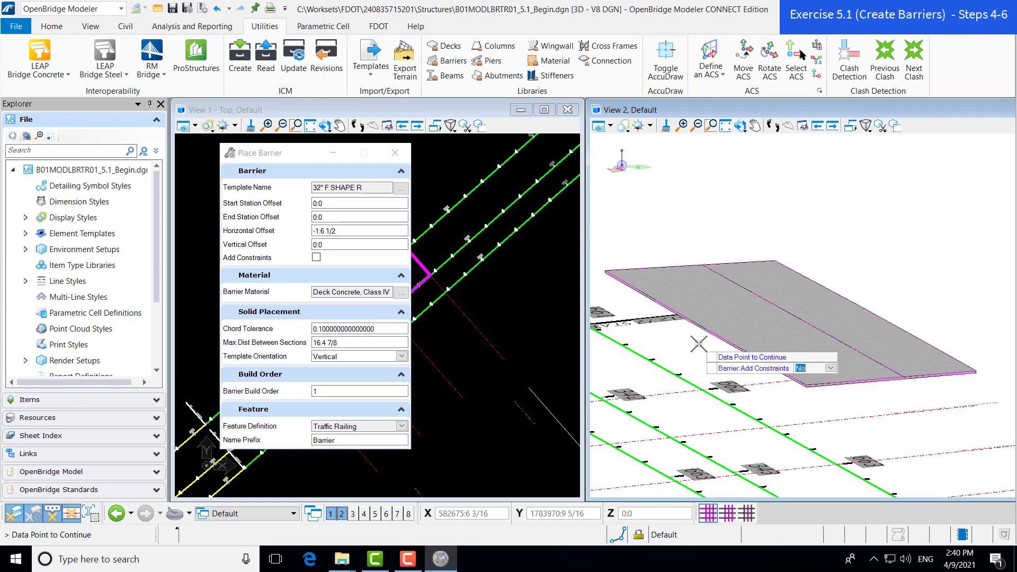
- Confirm the deck and open the guideline point list, panning its preview to the P_1/P_2 end
click(698, 343)
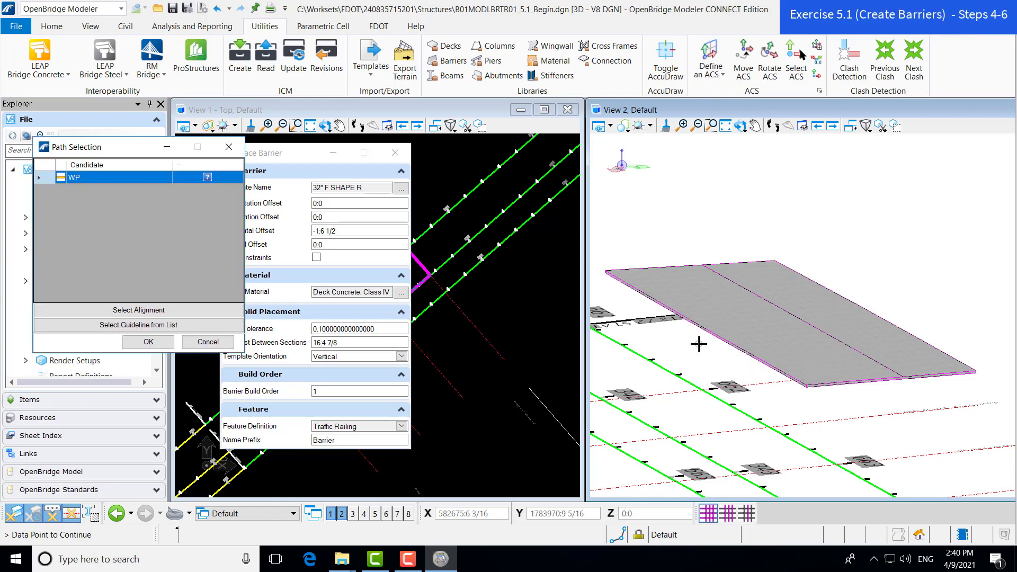
drag(111, 147, 564, 156)
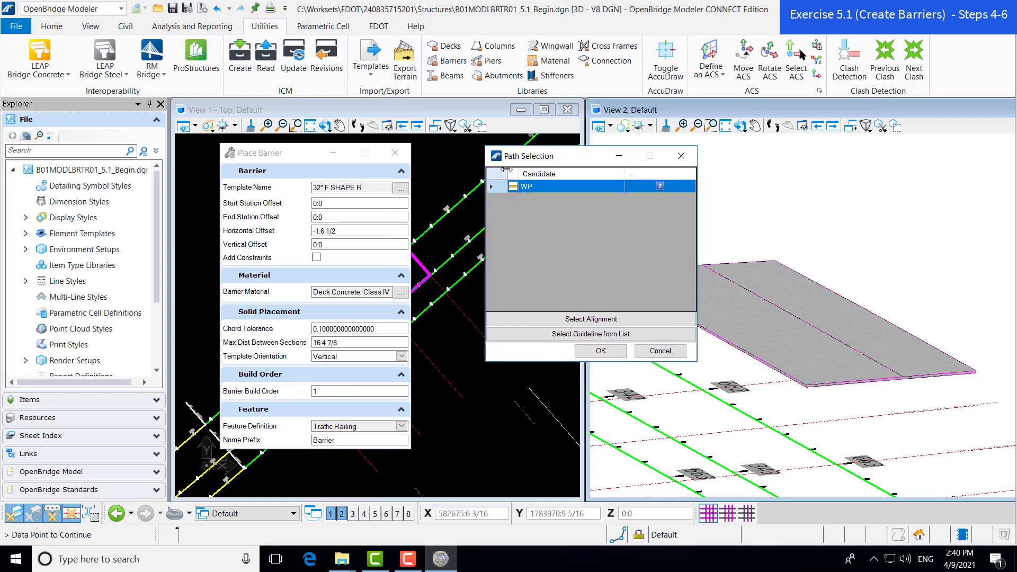
click(591, 334)
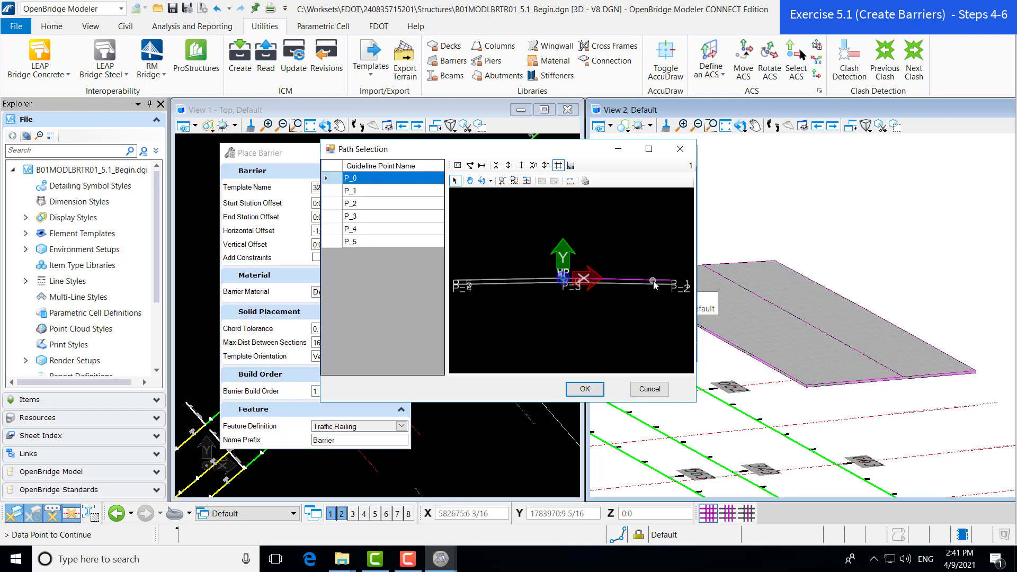
scroll(657, 286, up, 2)
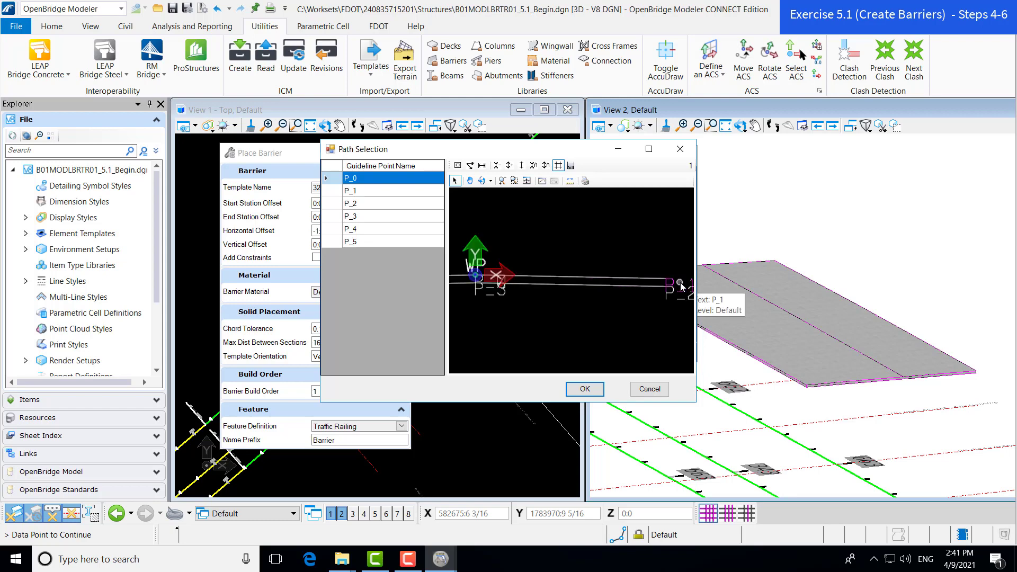
scroll(667, 288, up, 2)
scroll(666, 287, up, 1)
middle_drag(667, 288, 629, 286)
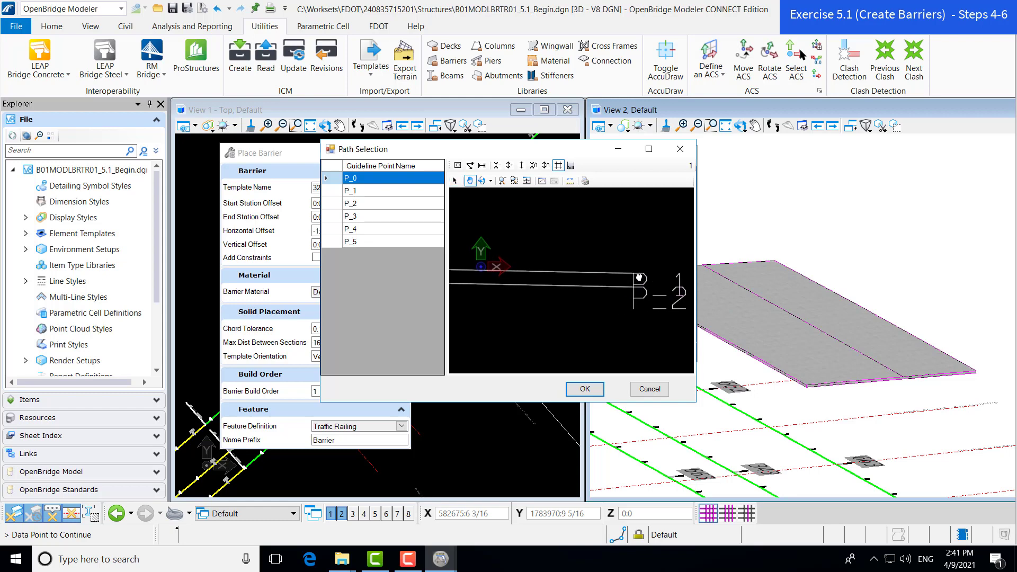
scroll(639, 288, down, 5)
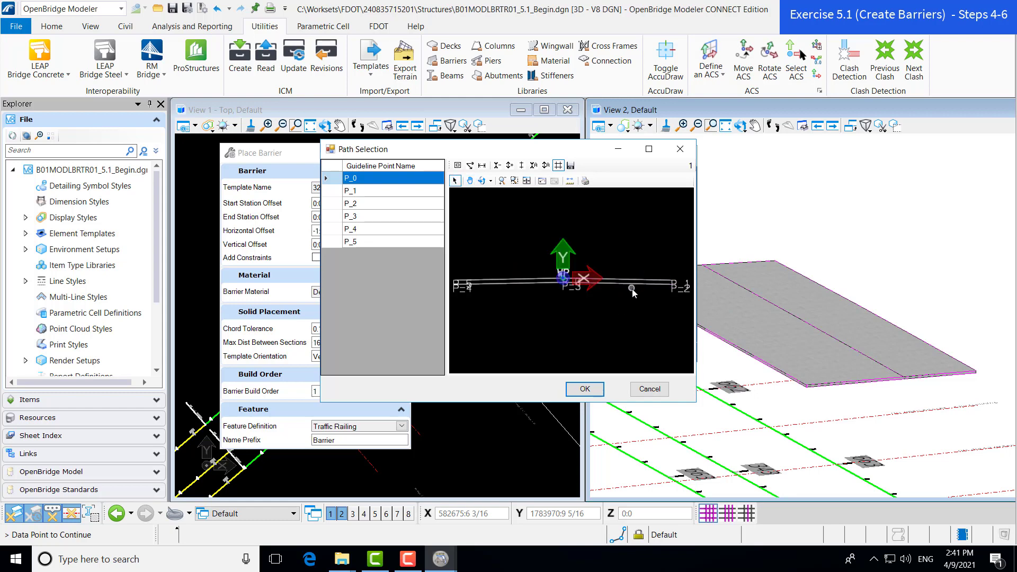
scroll(687, 285, up, 2)
scroll(670, 285, up, 2)
middle_drag(670, 285, 597, 277)
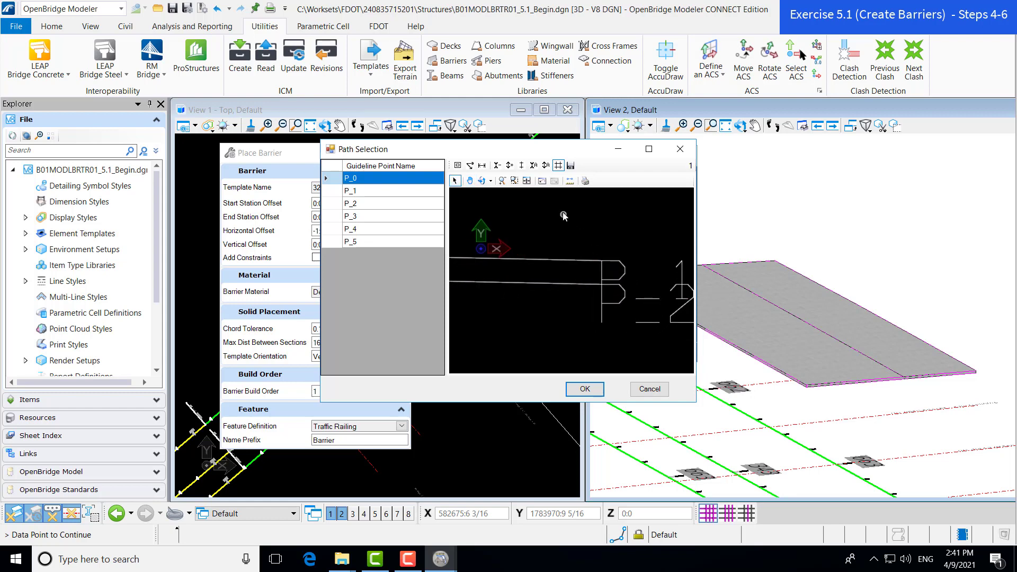
- Shrink the point labels, choose guideline P_1, and accept the WP path
click(534, 165)
click(534, 166)
scroll(668, 239, up, 2)
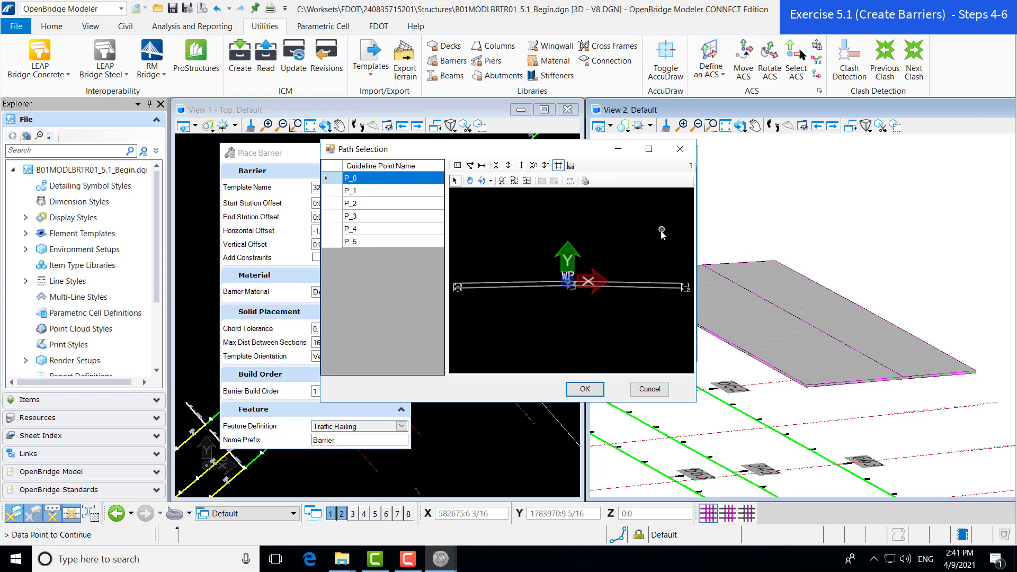
scroll(627, 283, up, 3)
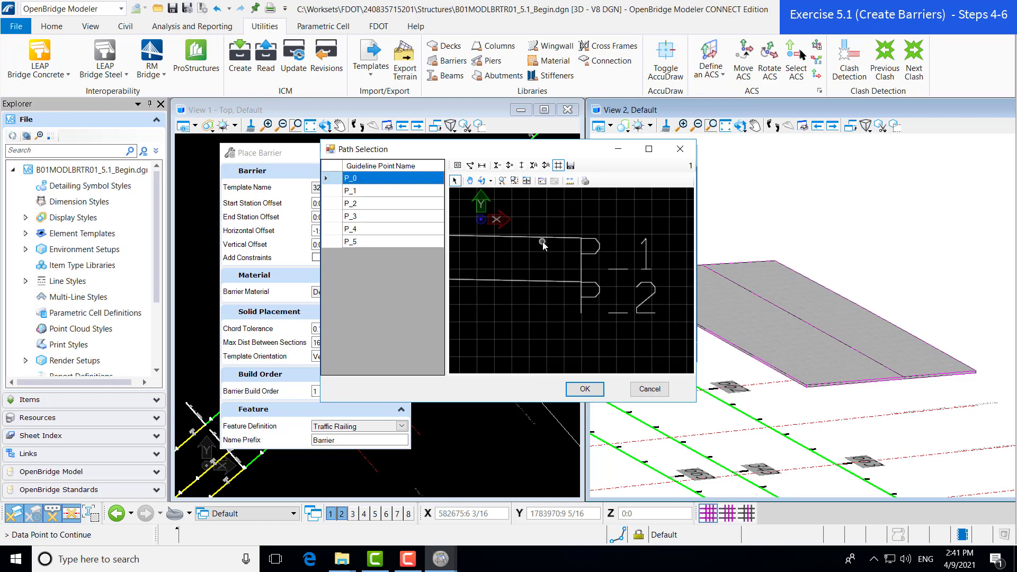
click(424, 192)
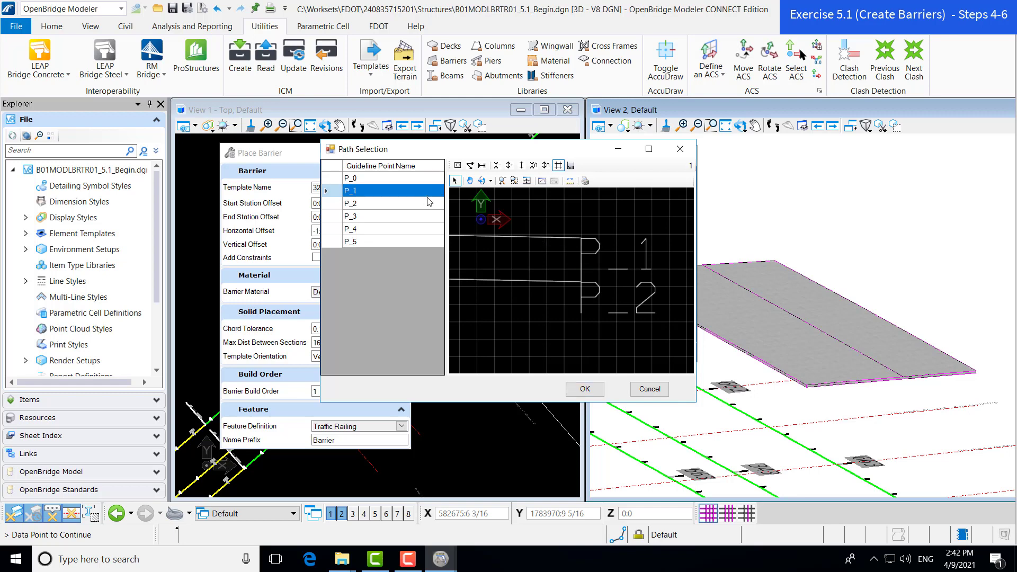
click(585, 388)
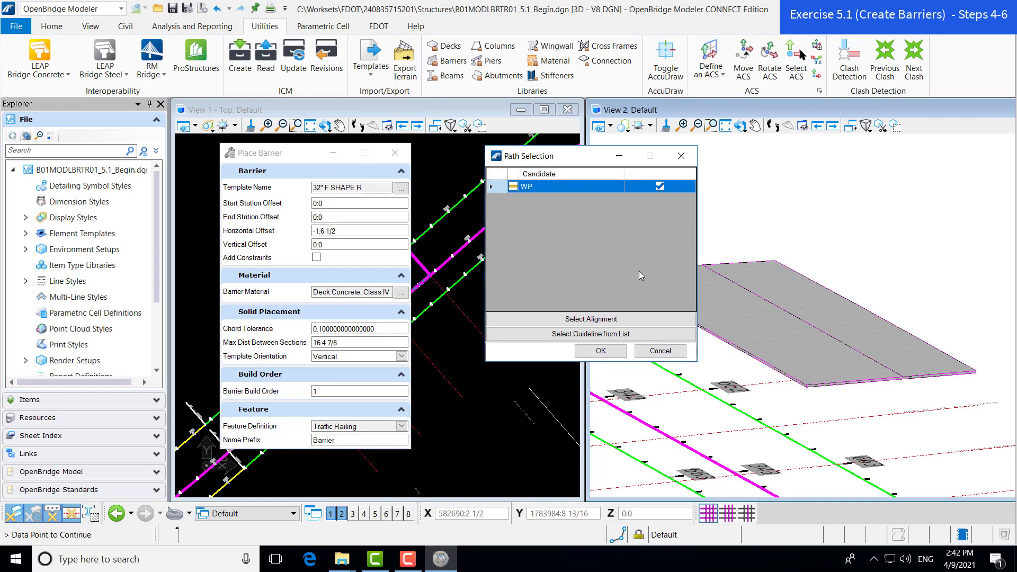
click(598, 349)
- Create the 32" F SHAPE R barrier along the deck edge and rotate View 2 to see it
click(597, 350)
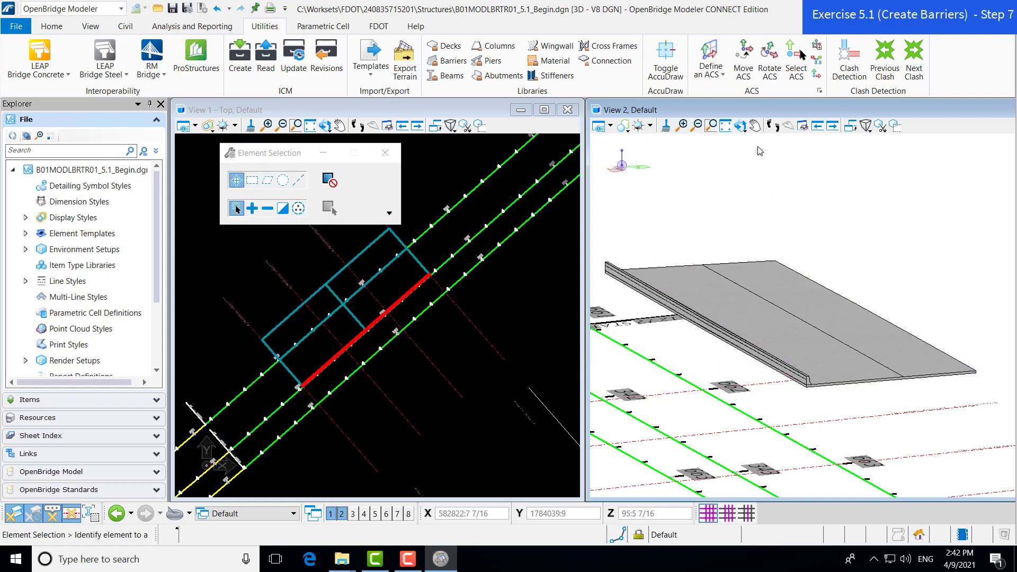
click(741, 128)
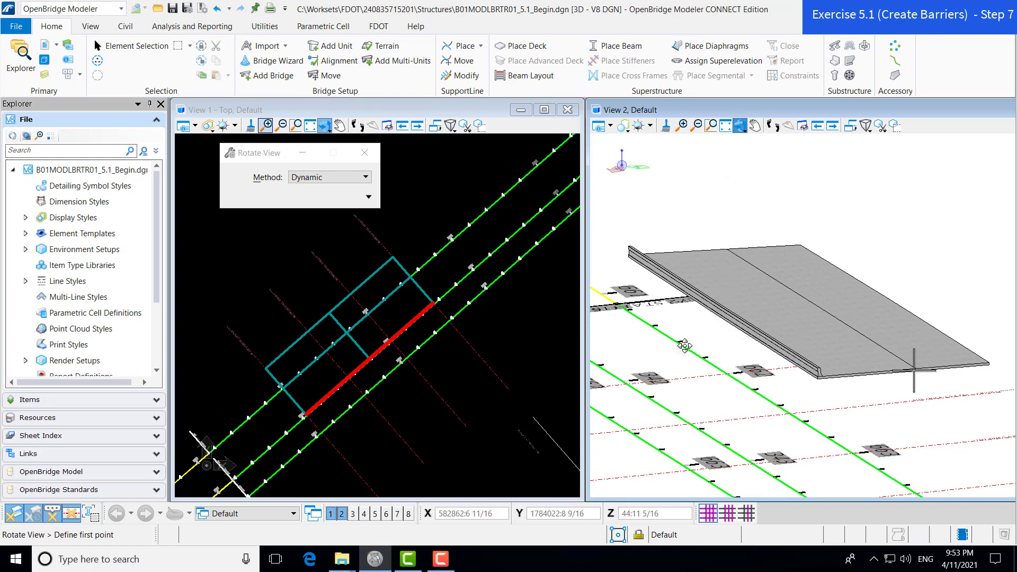
click(722, 349)
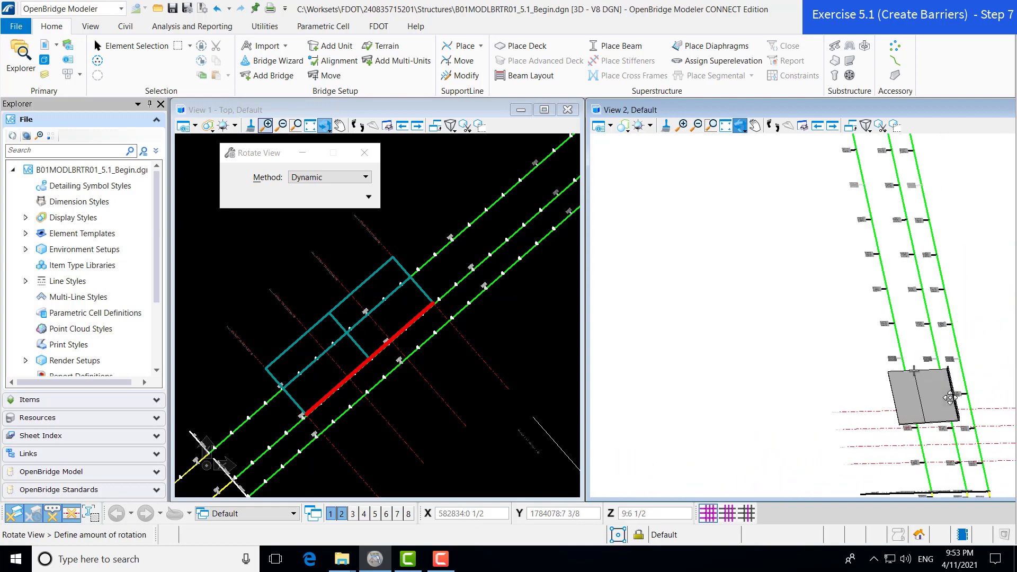
click(989, 416)
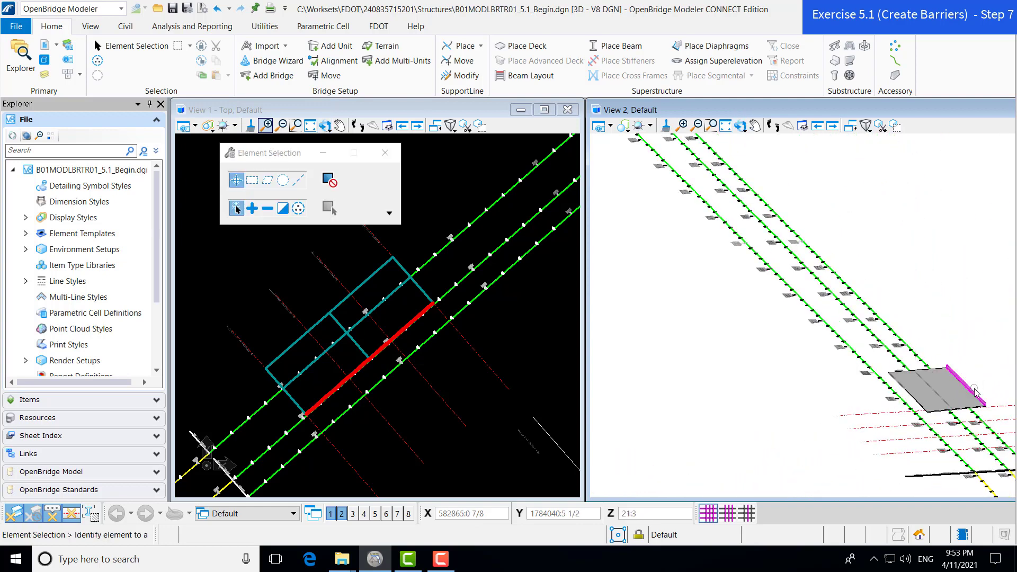
scroll(988, 416, up, 4)
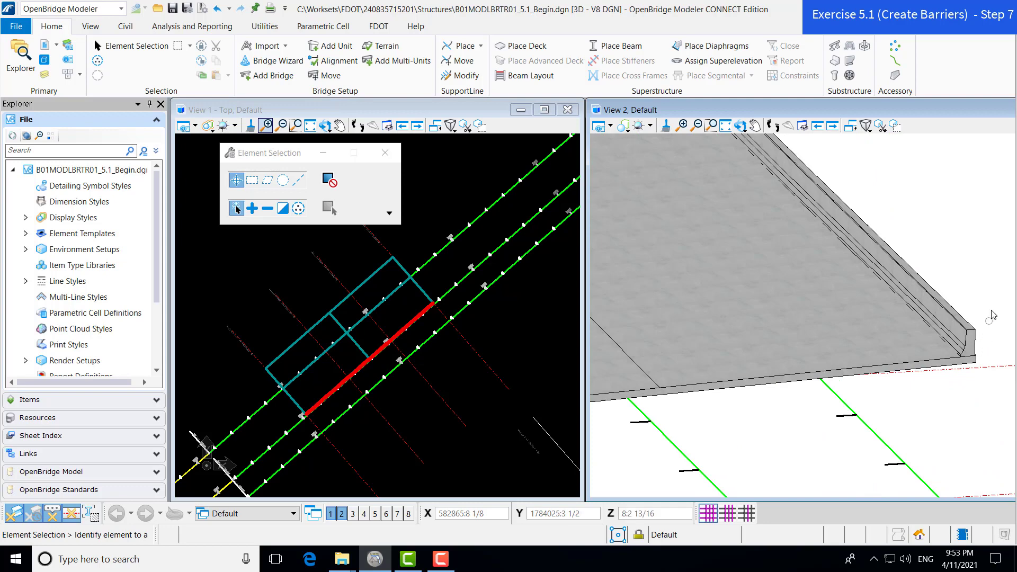
scroll(992, 312, up, 1)
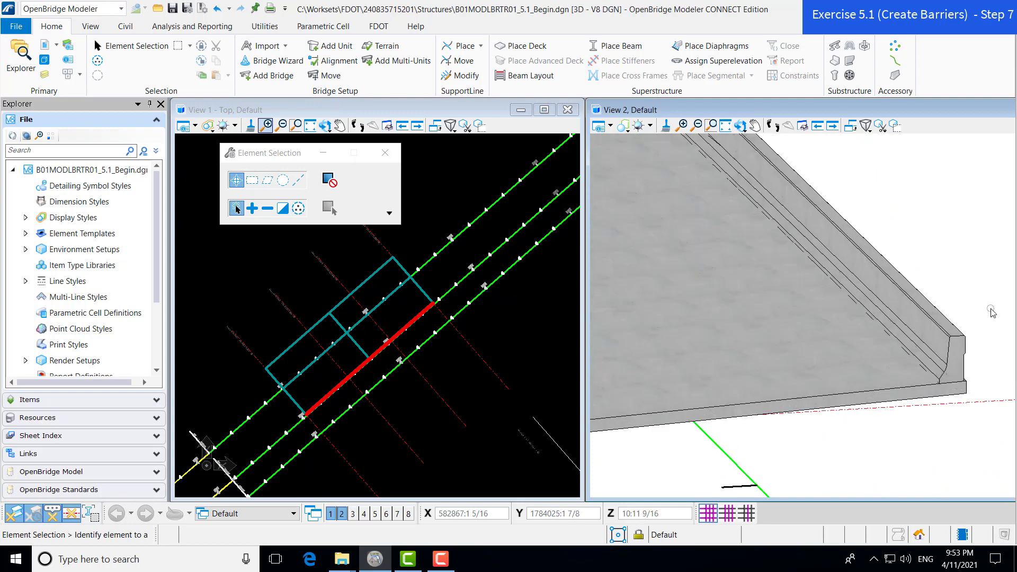
- Orbit View 2 around a pivot on the new barrier for an overall deck view
click(740, 130)
click(750, 140)
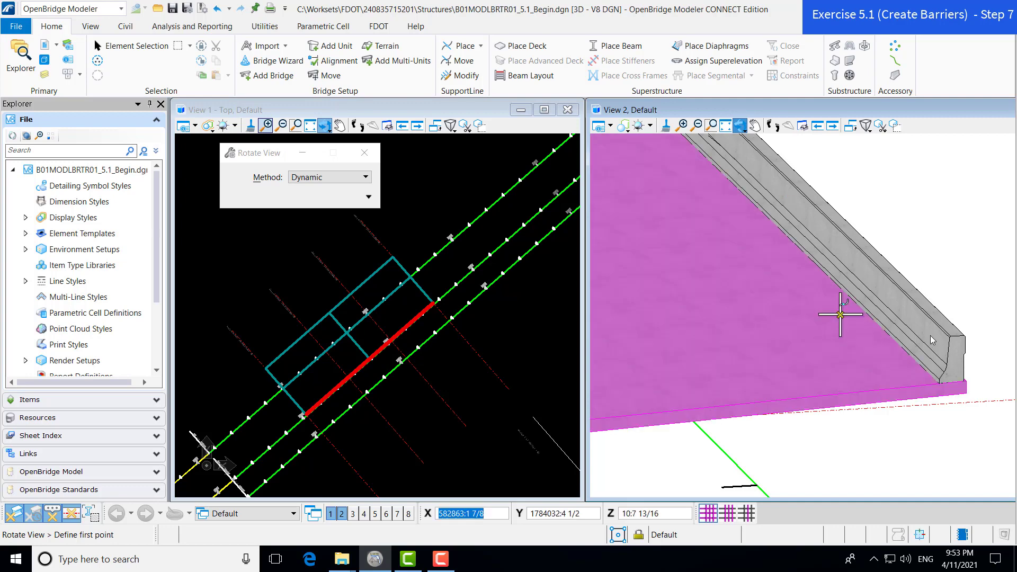
click(964, 339)
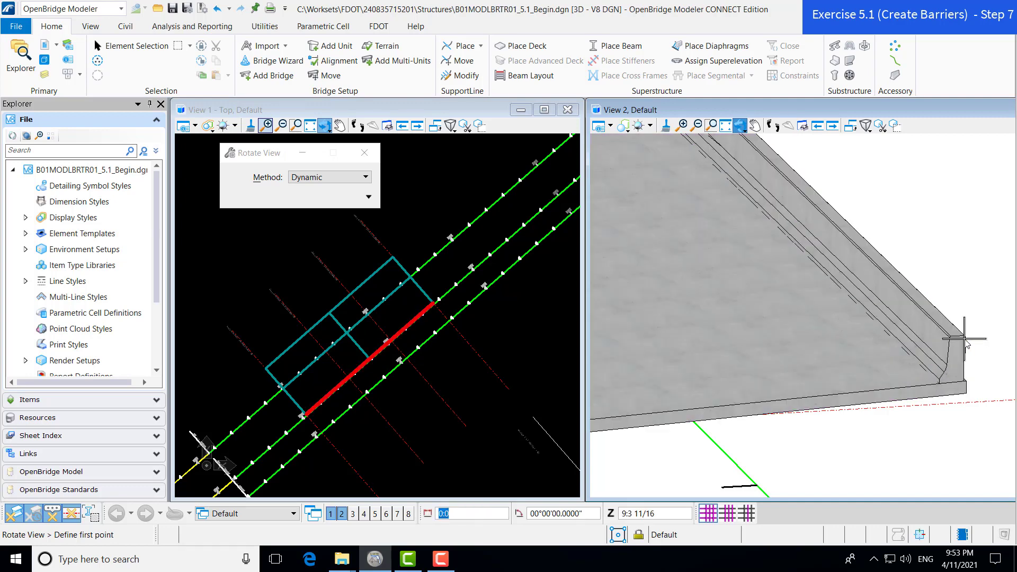
click(964, 338)
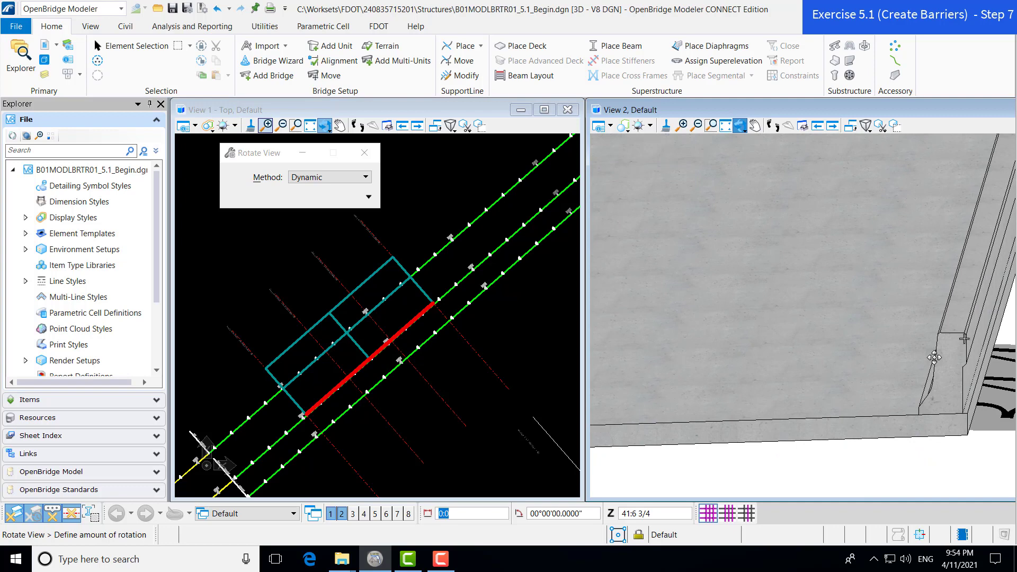
click(970, 352)
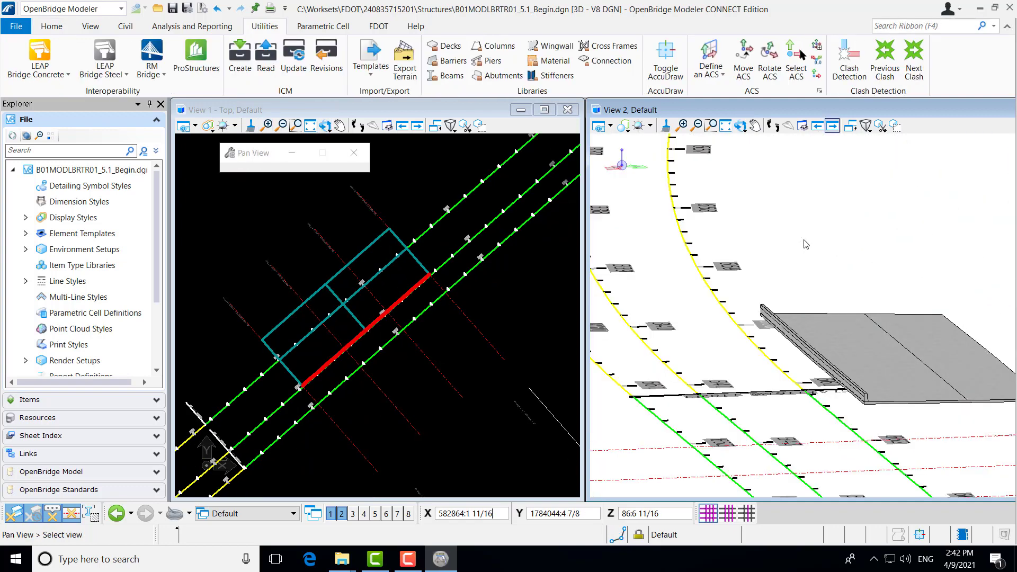
- Launch Place Barrier from Home > Accessory and select the FDOT Legacy 32" F SHAPE L template
middle_drag(804, 243, 720, 219)
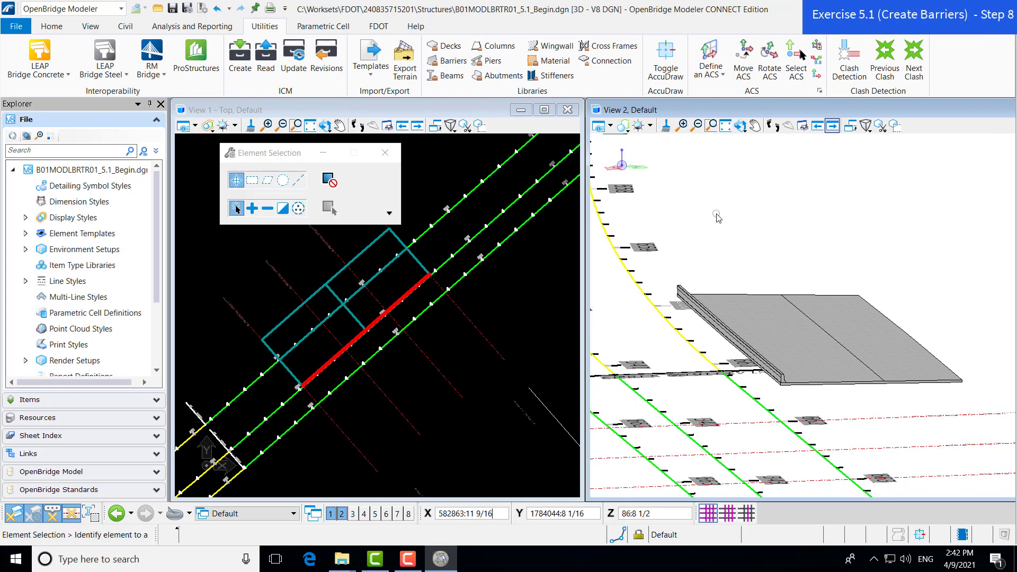
click(51, 27)
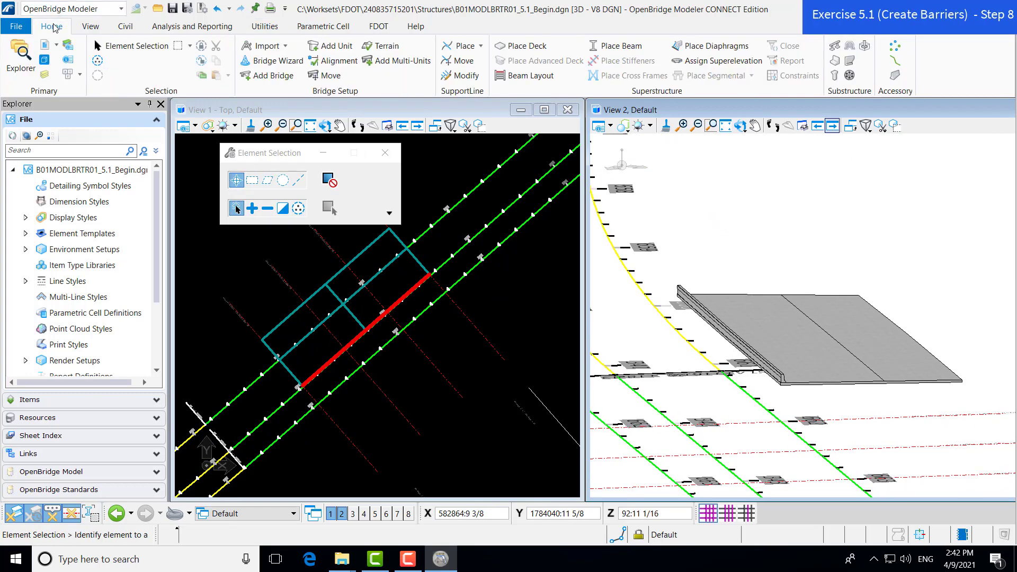
click(895, 80)
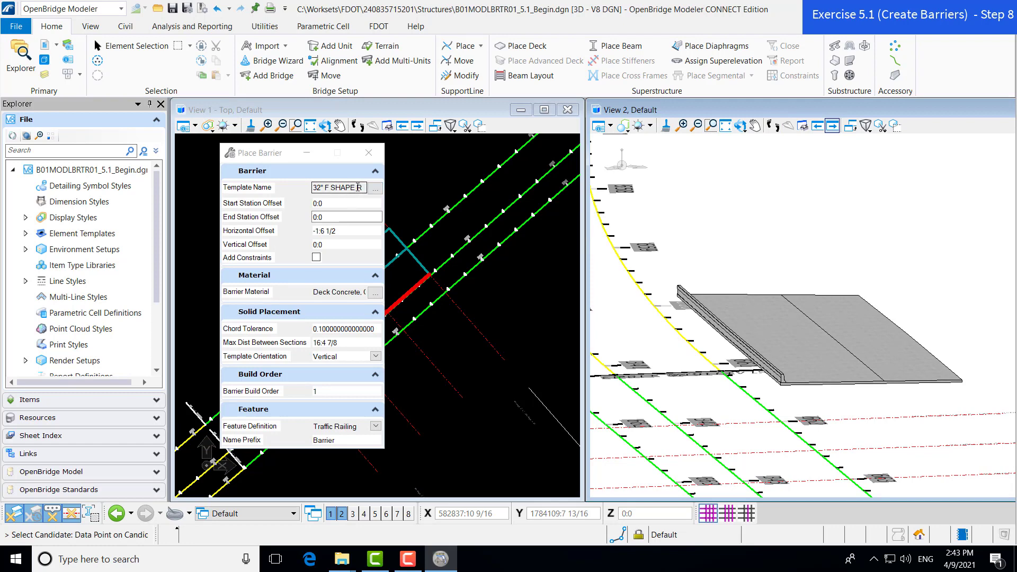
click(374, 189)
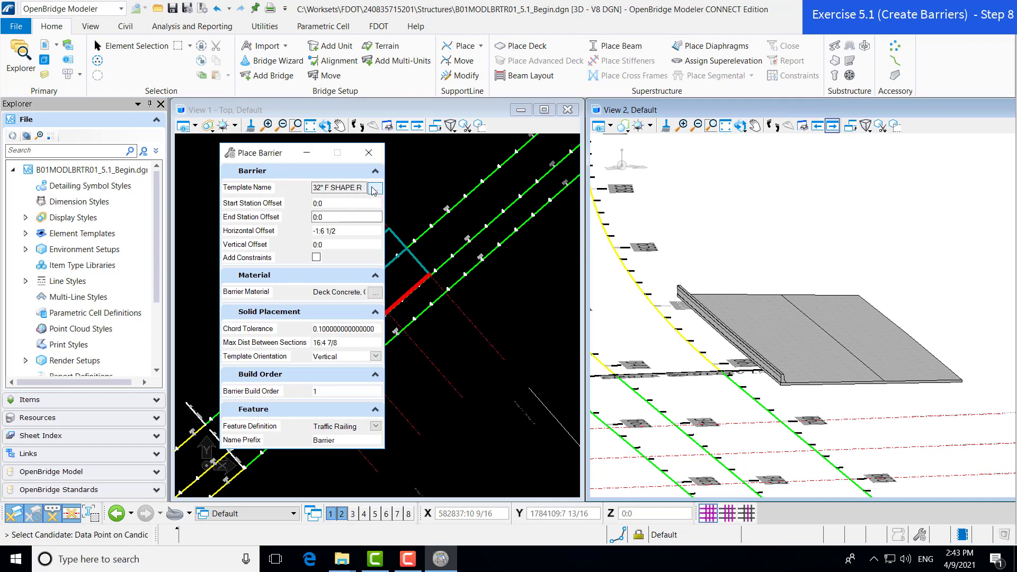
click(374, 189)
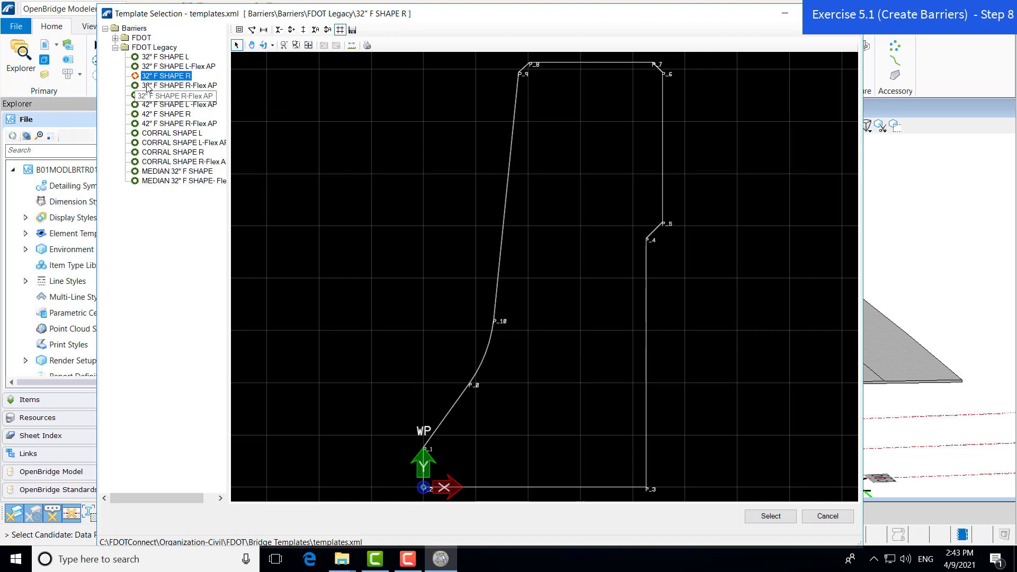
click(153, 61)
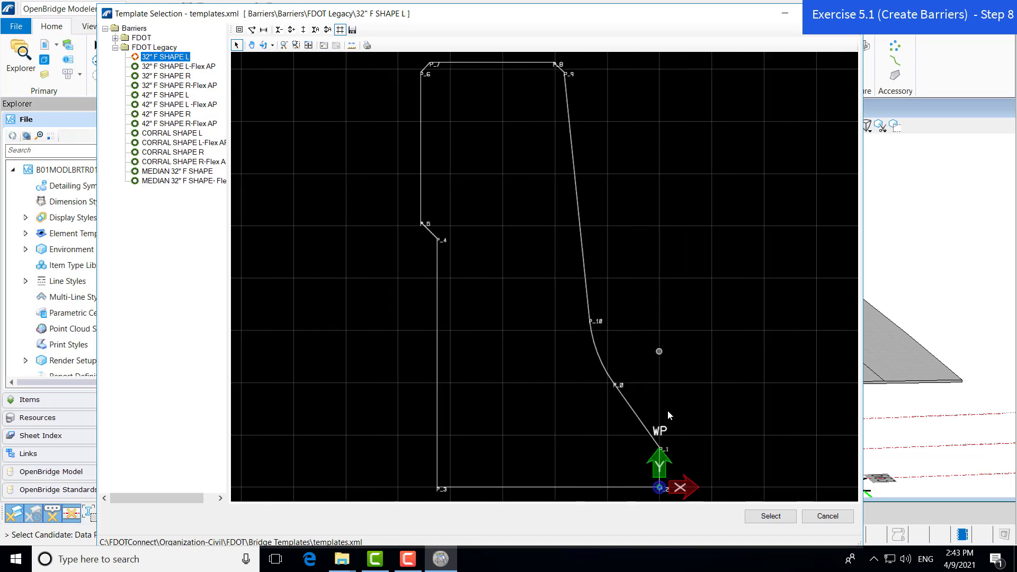
click(759, 516)
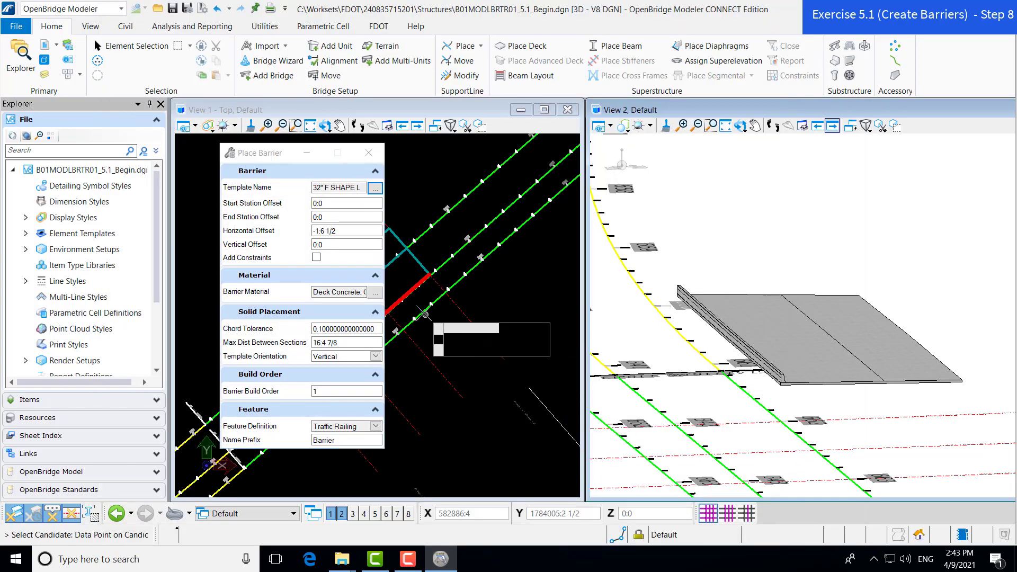
- Remove the minus sign so the horizontal offset becomes positive 1:6 1/2
click(315, 231)
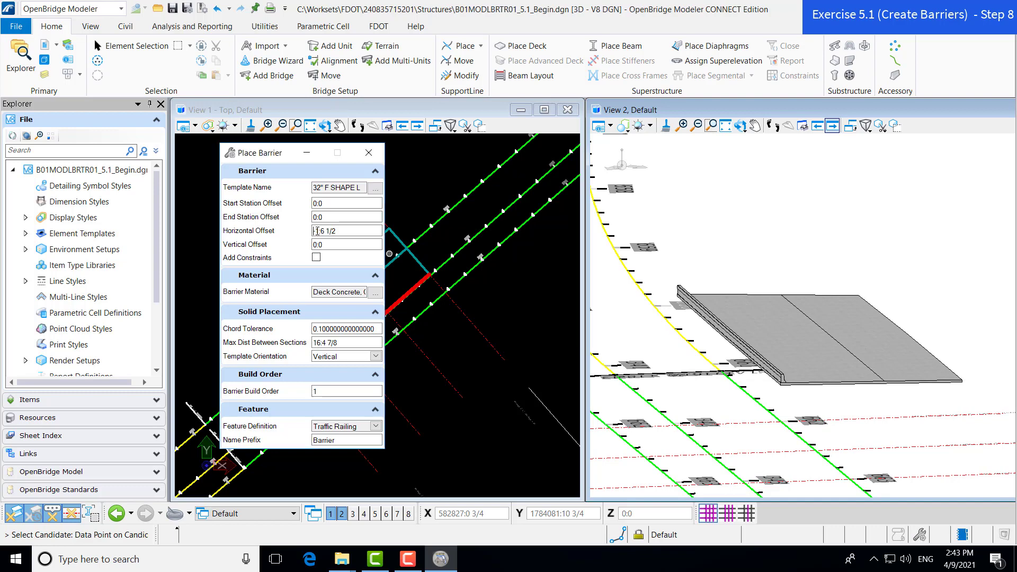
drag(315, 231, 302, 233)
key(Delete)
click(354, 230)
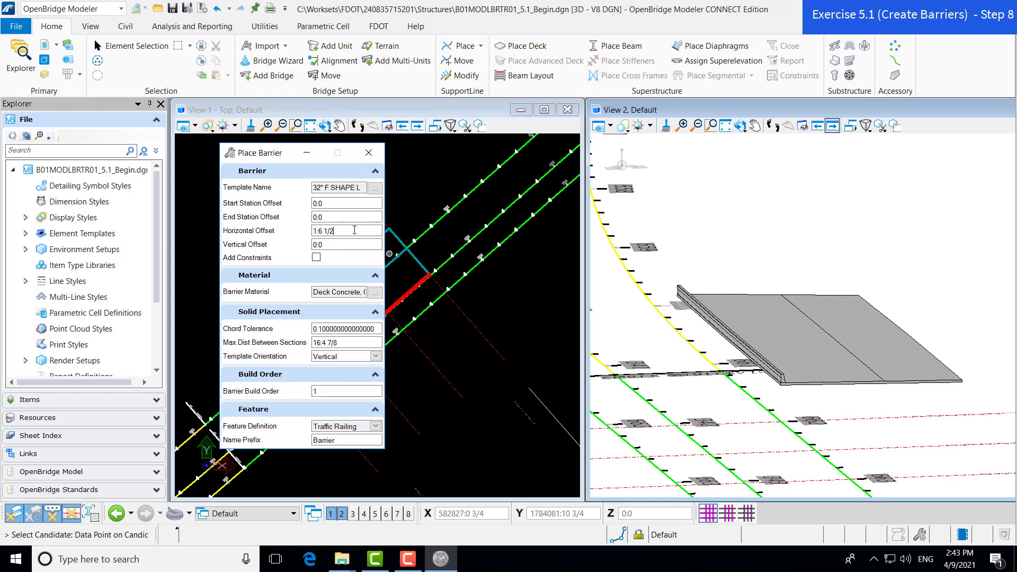
- Pick the deck in View 2 as the barrier's host and proceed to Path Selection
click(777, 323)
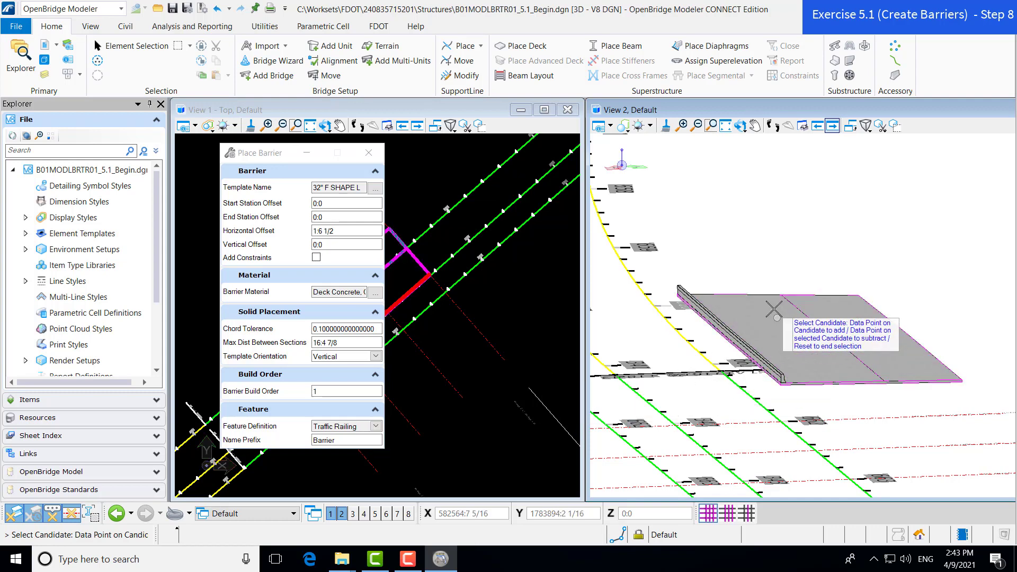
right_click(767, 275)
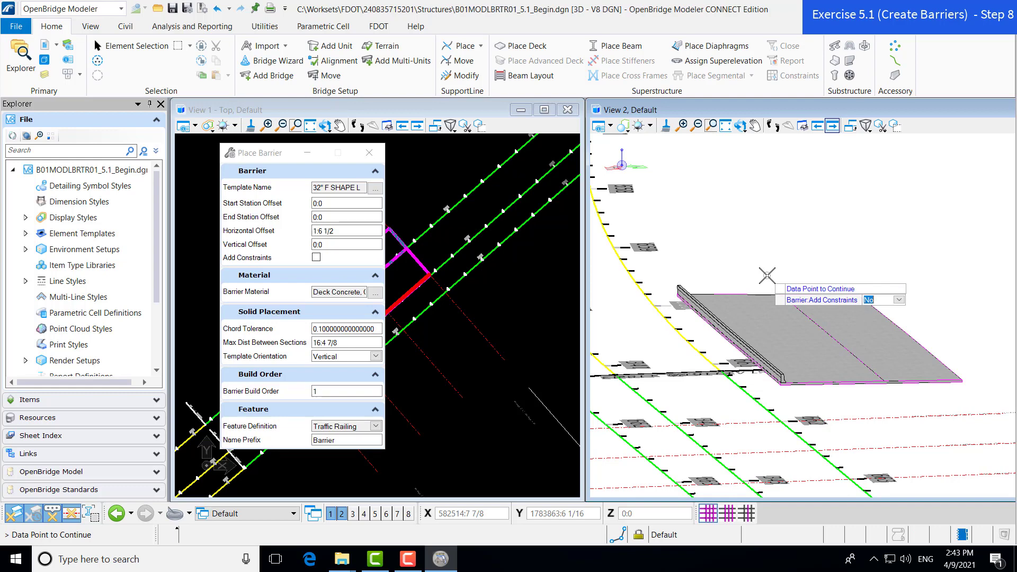
click(766, 275)
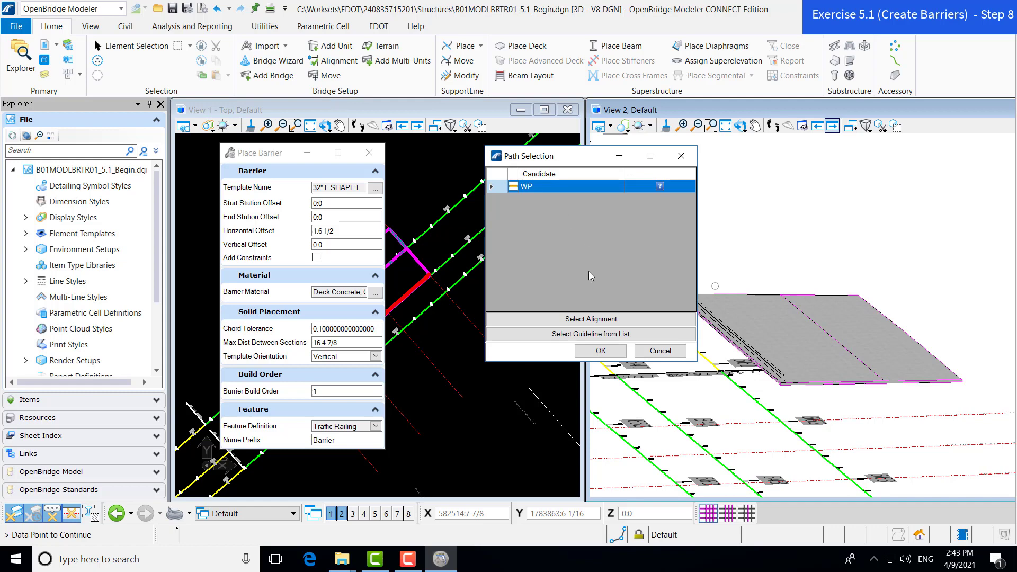
- Choose guideline point P_5 from the list and accept it as the left barrier's path
click(592, 334)
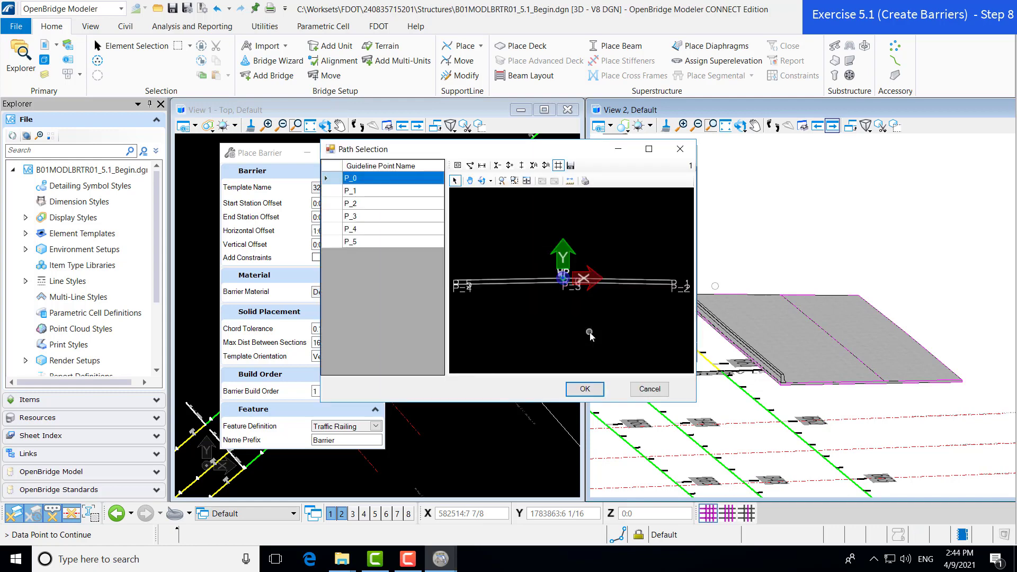
click(534, 166)
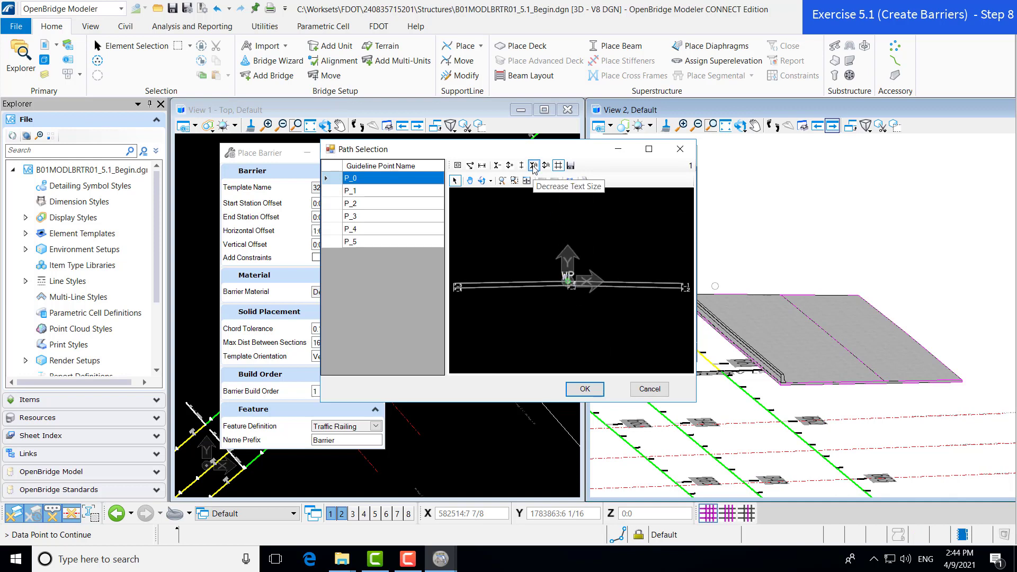
scroll(622, 294, down, 2)
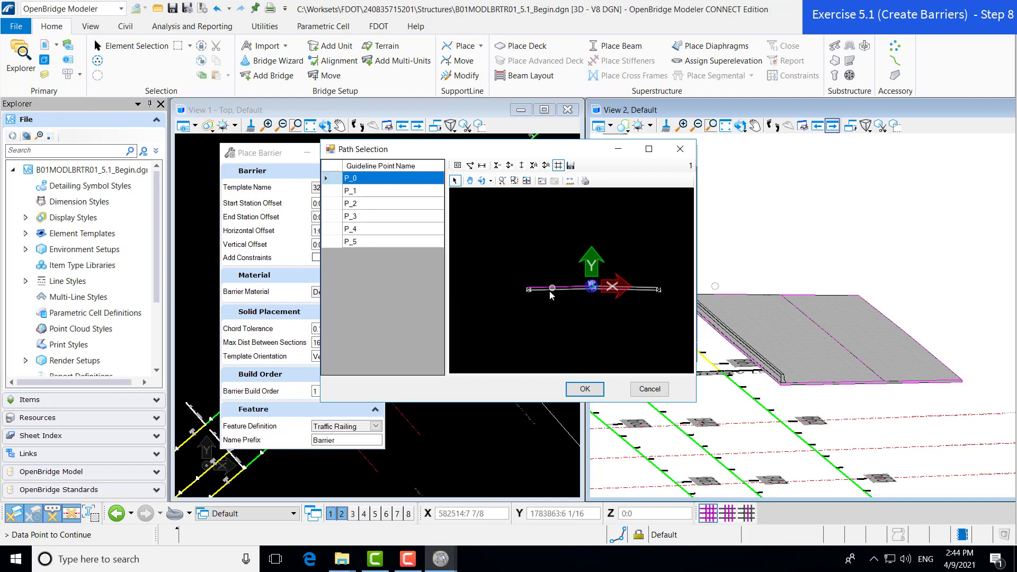
scroll(488, 283, up, 3)
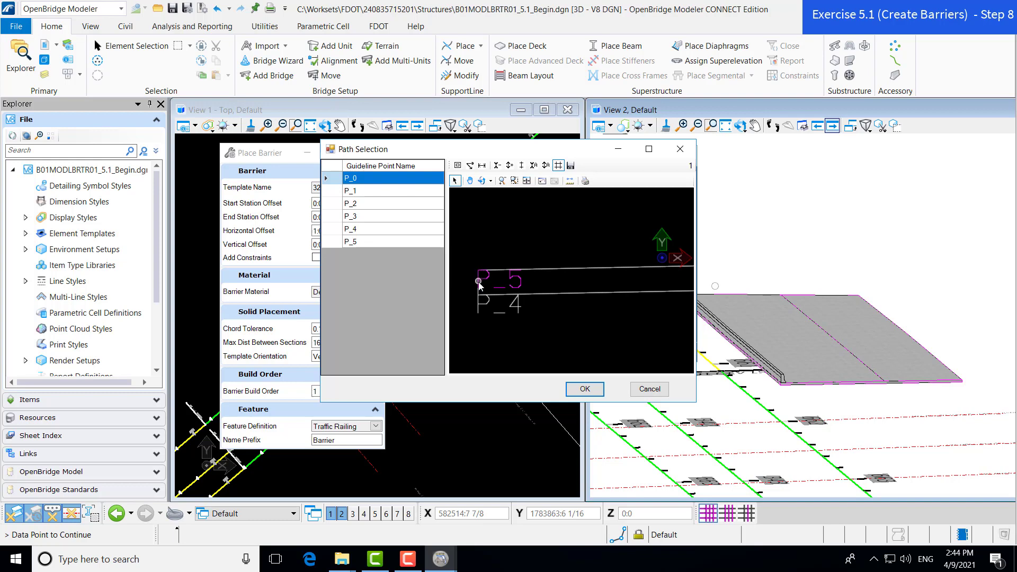
click(390, 245)
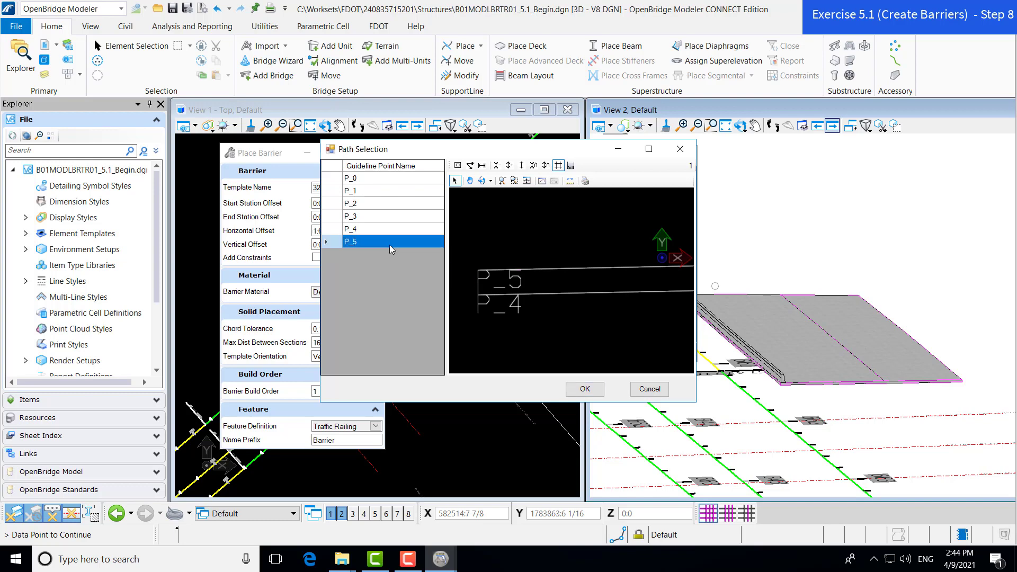
click(586, 389)
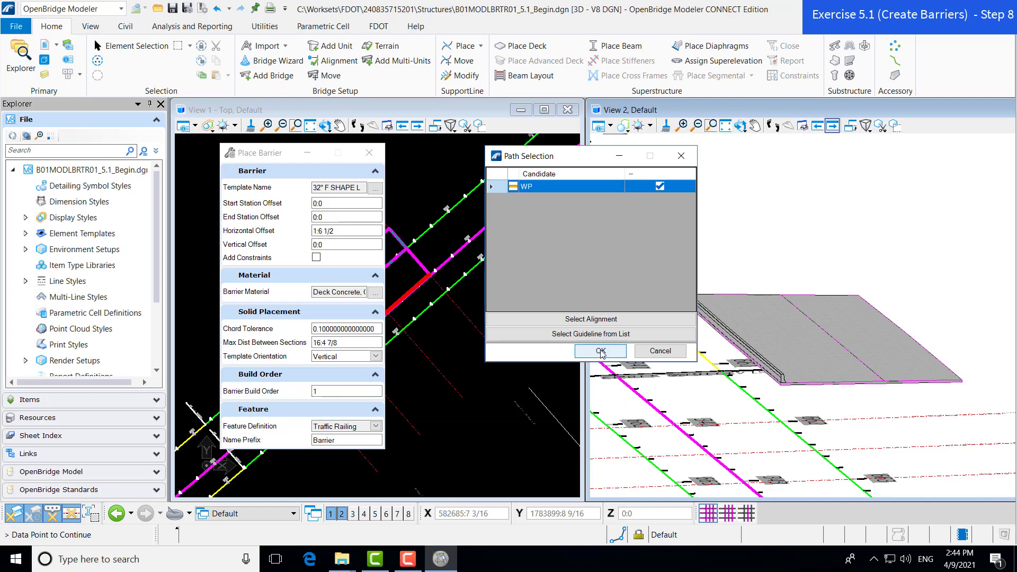
click(601, 351)
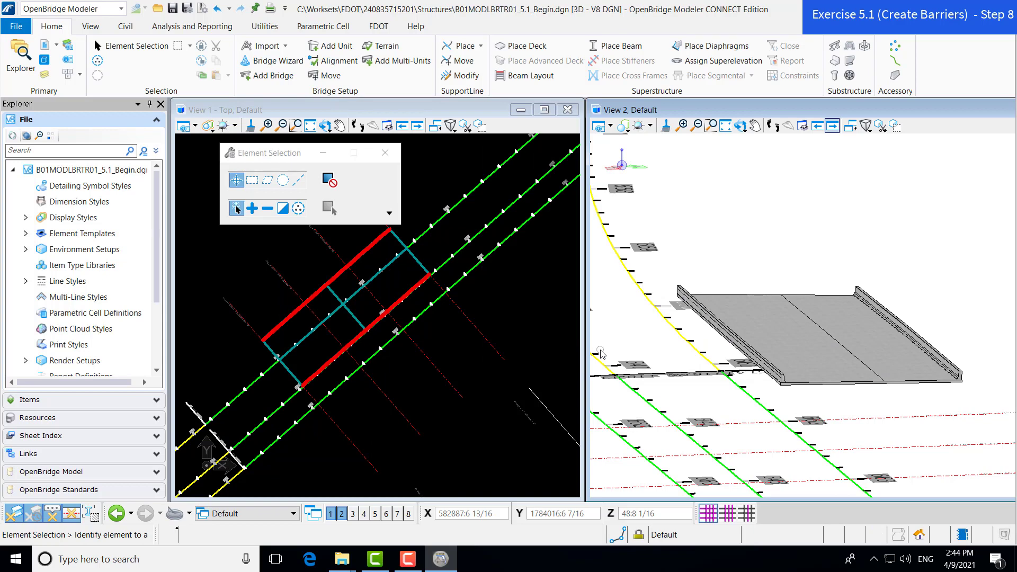
- Zoom in and rotate View 2 around a pivot on the new left barrier
click(740, 126)
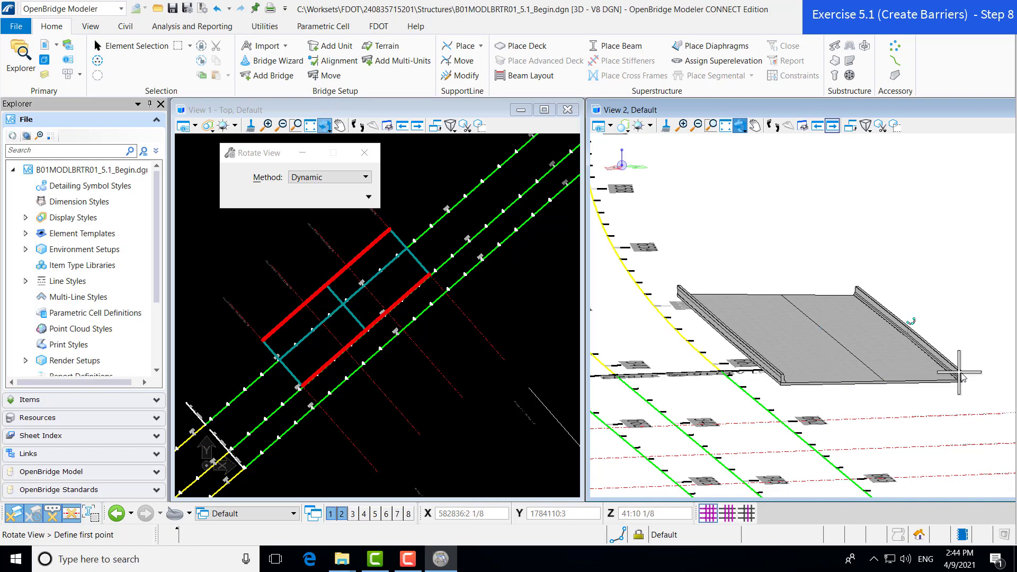
scroll(962, 372, up, 4)
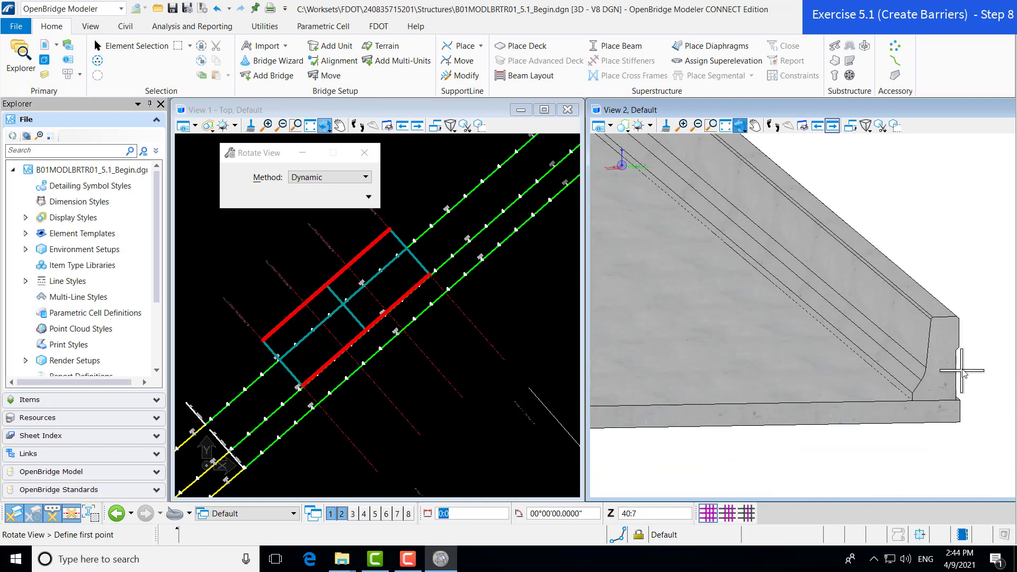
click(961, 348)
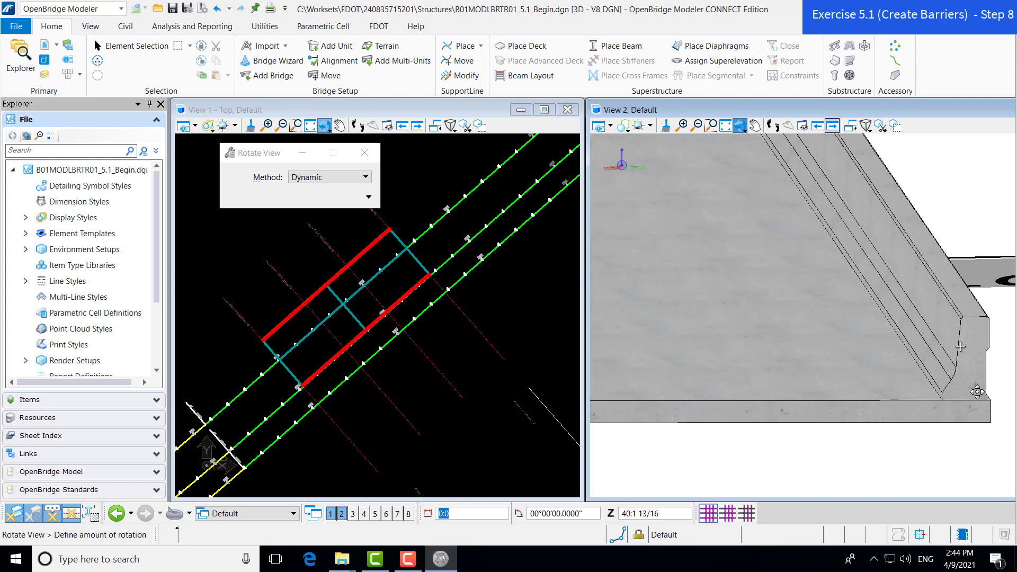
right_click(997, 423)
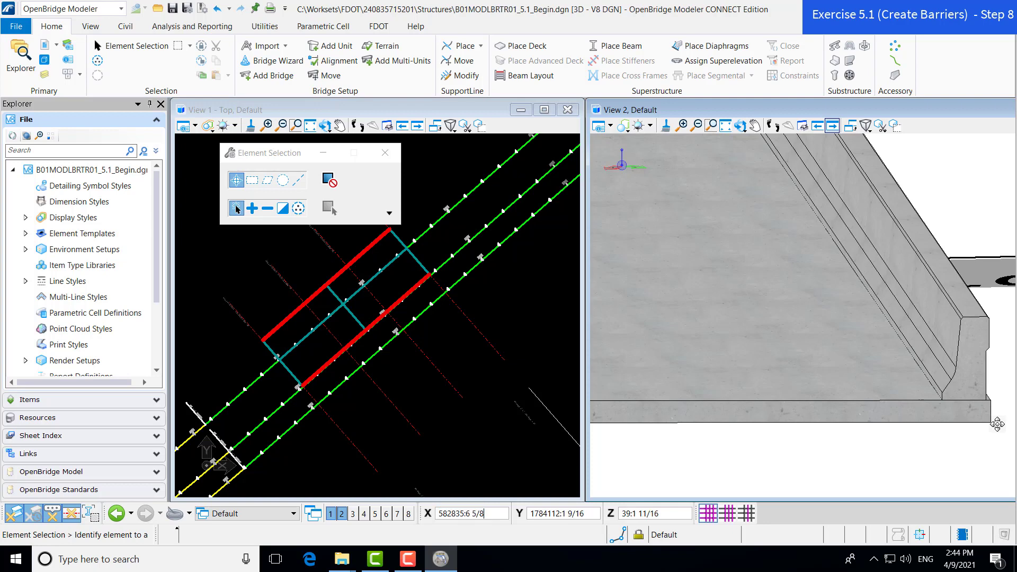